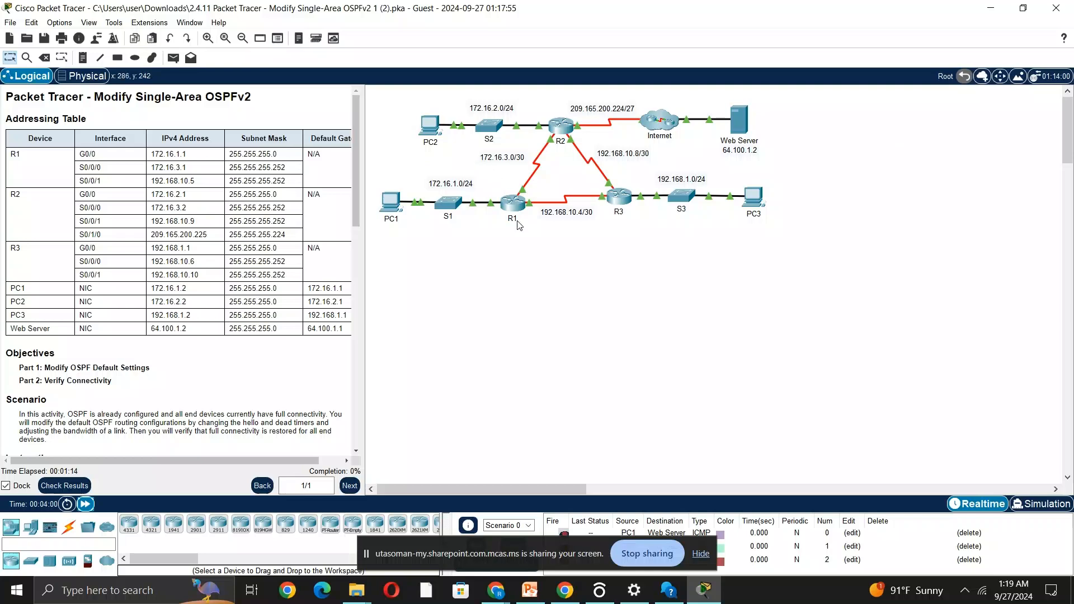
Review the network topology and the activity's objectives, scenario and first instructions.
{"action": "mouse_move", "coordinate": [507, 223]}
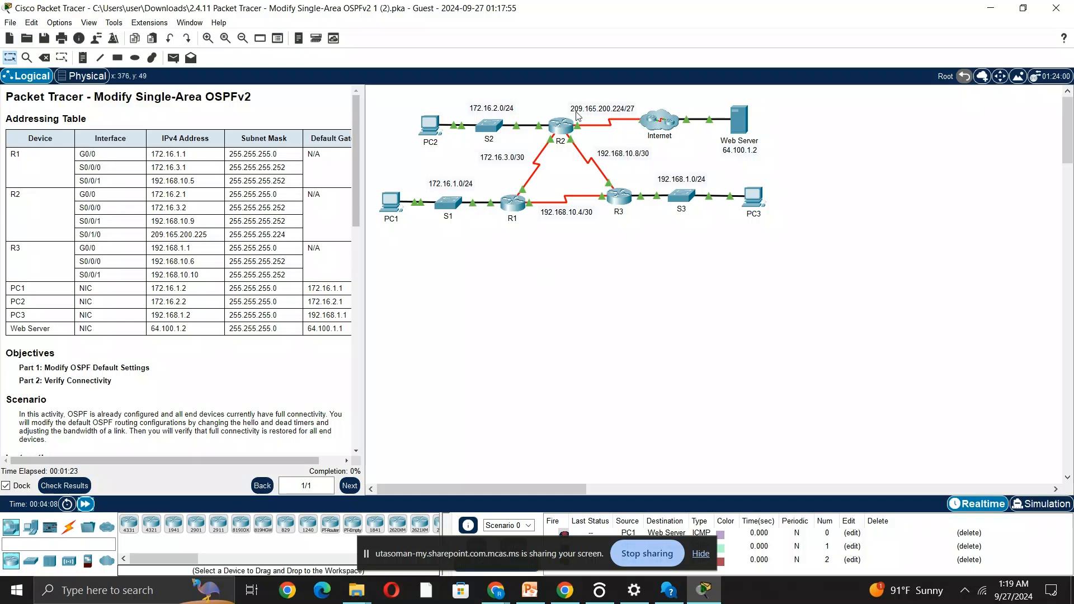
{"action": "mouse_move", "coordinate": [557, 126]}
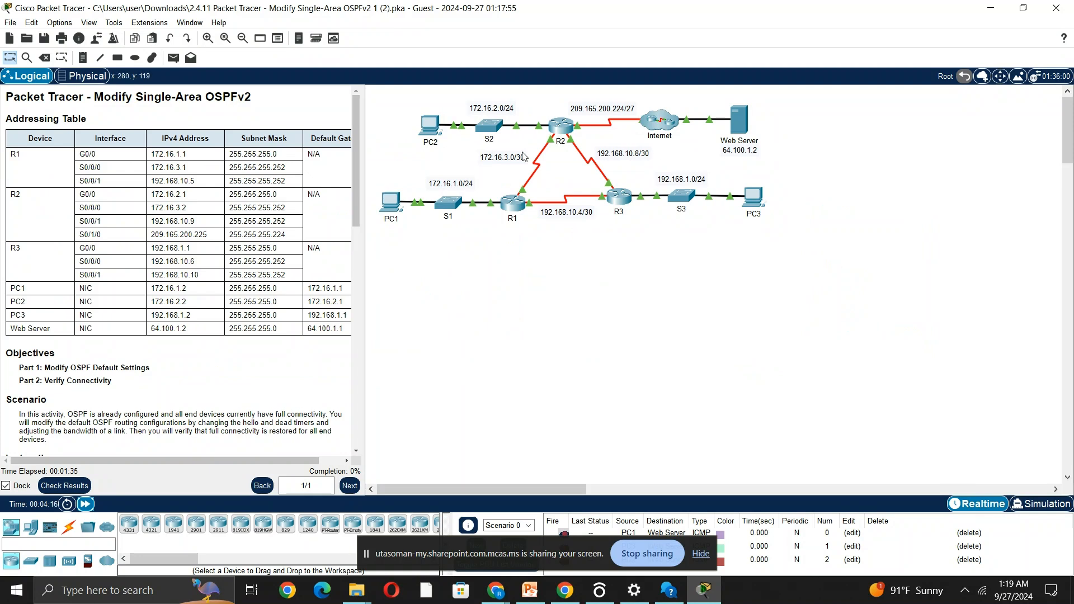
{"action": "scroll", "coordinate": [261, 271], "scroll_direction": "down", "scroll_amount": 3}
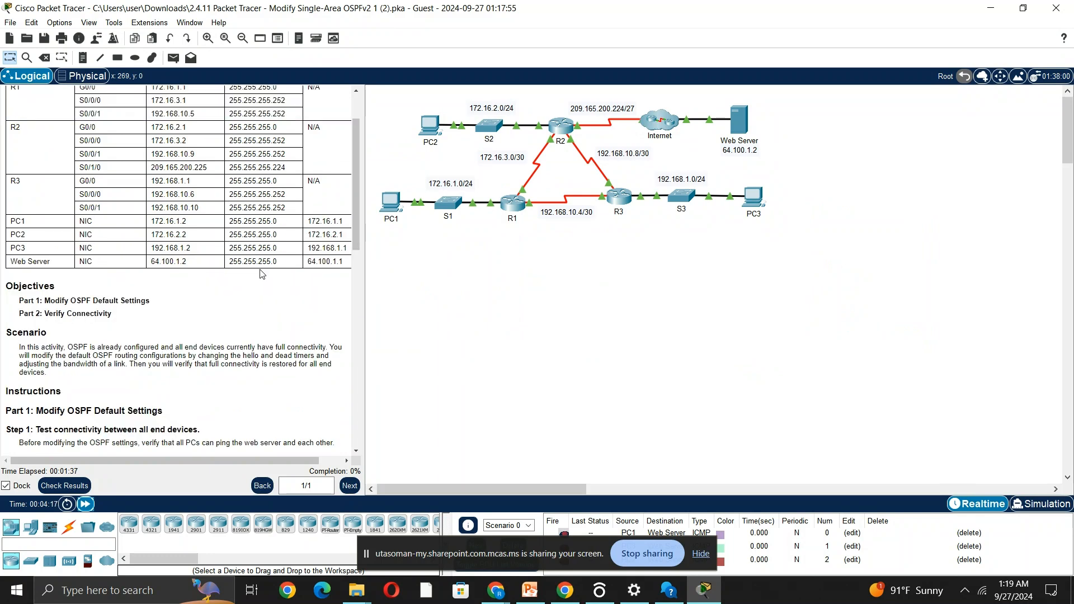
{"action": "left_click_drag", "start_coordinate": [63, 301], "coordinate": [163, 303]}
{"action": "left_click_drag", "start_coordinate": [44, 314], "coordinate": [130, 318]}
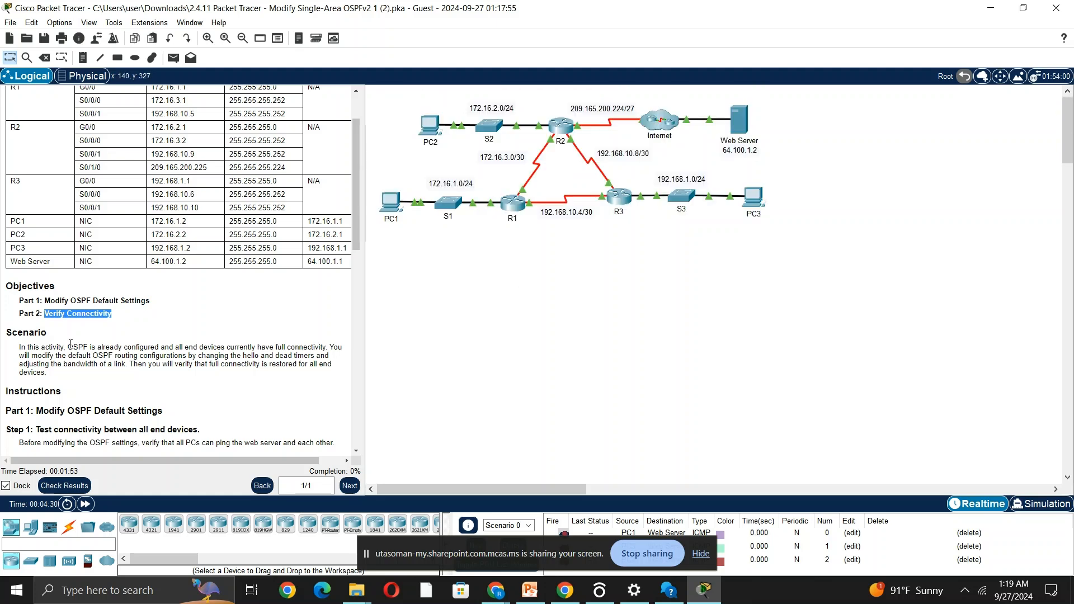
{"action": "scroll", "coordinate": [218, 352], "scroll_direction": "down", "scroll_amount": 2}
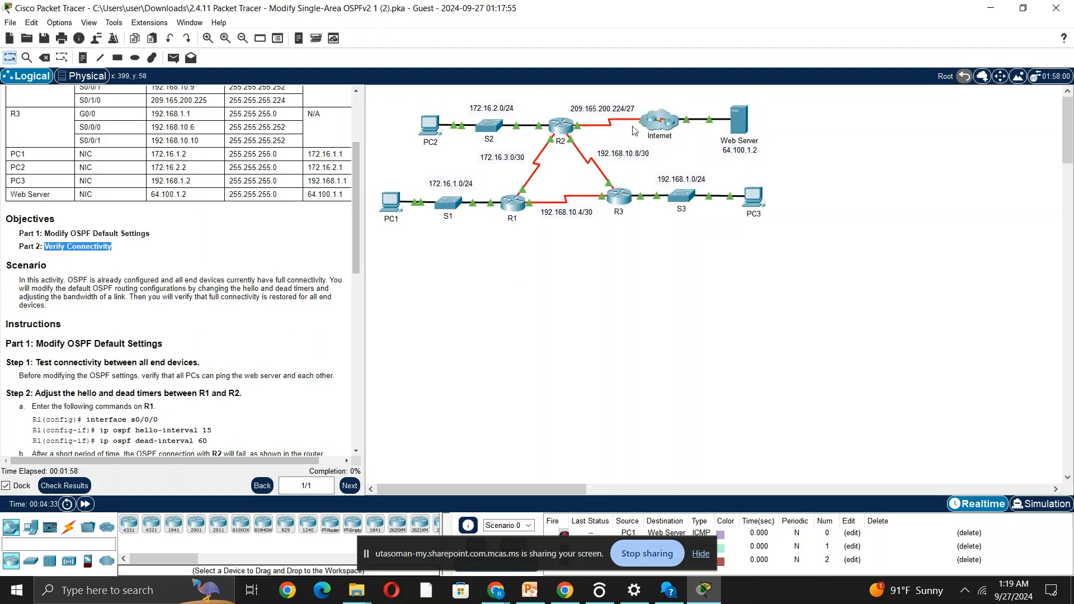
Ping the web server at 64.100.1.2 from PC1's command prompt.
{"action": "left_click", "coordinate": [390, 197]}
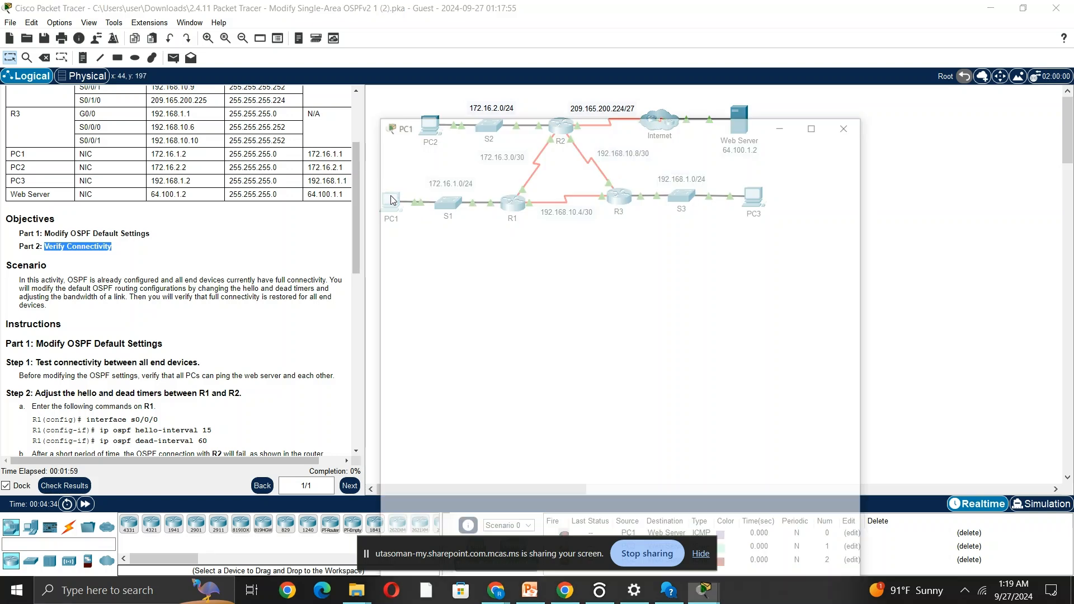
{"action": "left_click", "coordinate": [704, 162]}
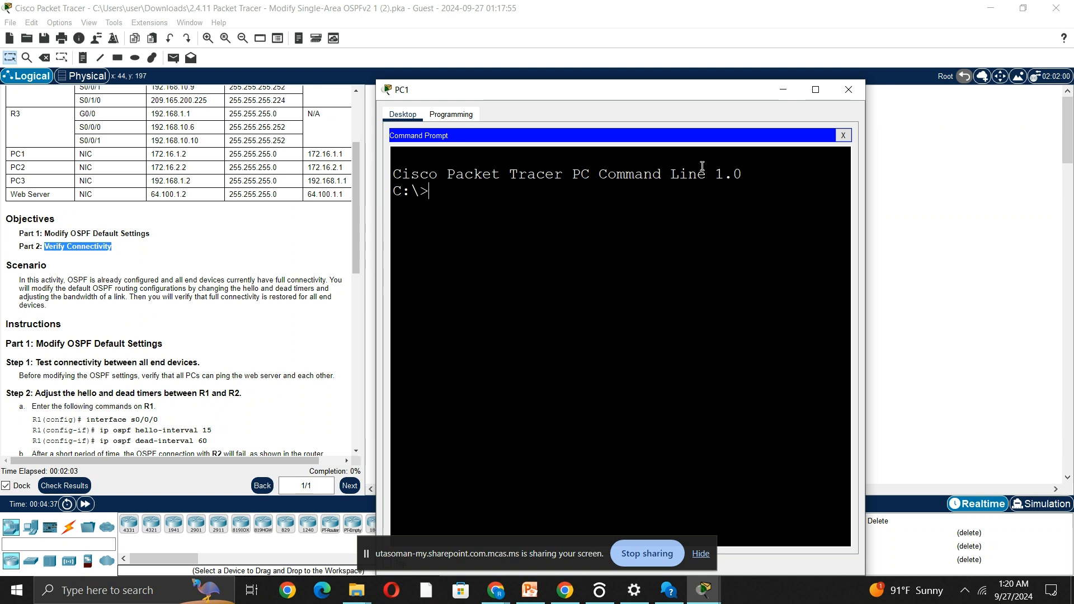
{"action": "type", "text": "ping 64"}
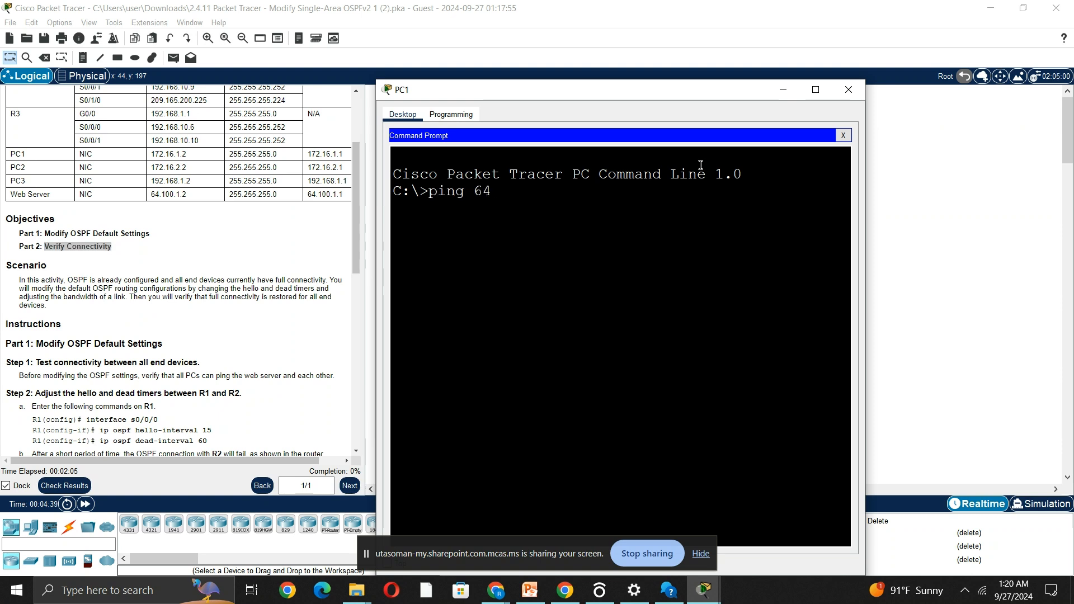
{"action": "type", "text": ".100.1.2"}
{"action": "key", "text": "Return"}
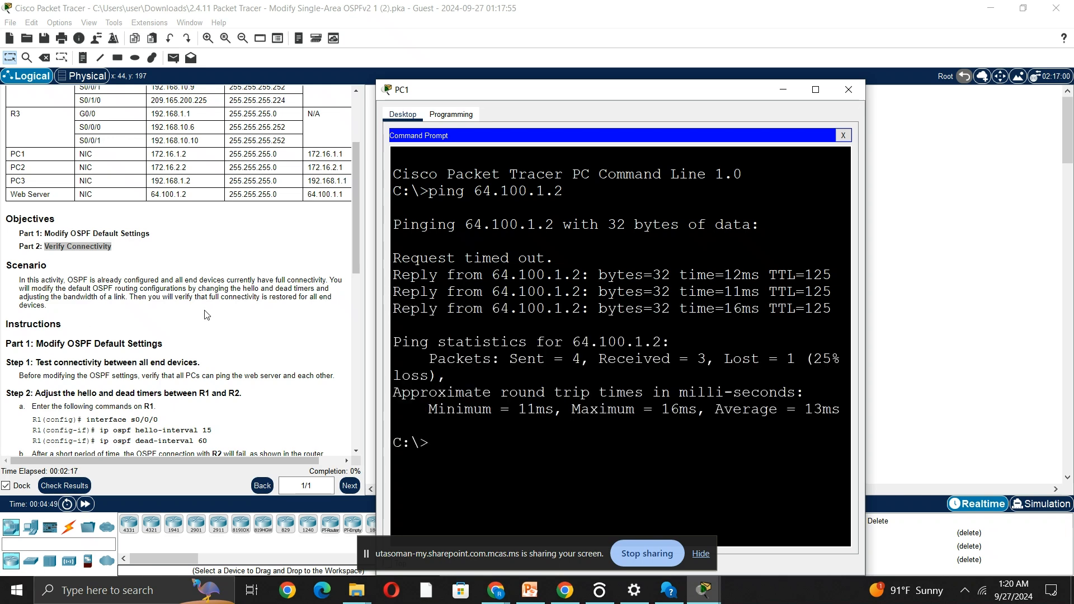
Set the preferences to always show port labels in the logical workspace.
{"action": "scroll", "coordinate": [205, 312], "scroll_direction": "down", "scroll_amount": 2}
{"action": "left_click", "coordinate": [227, 280]}
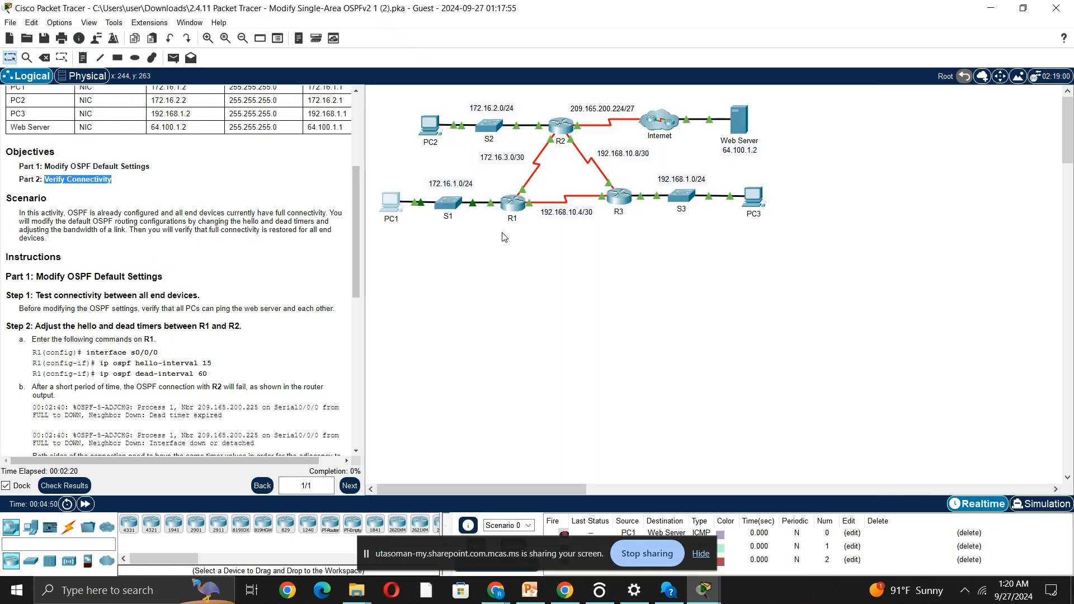
{"action": "left_click", "coordinate": [113, 341]}
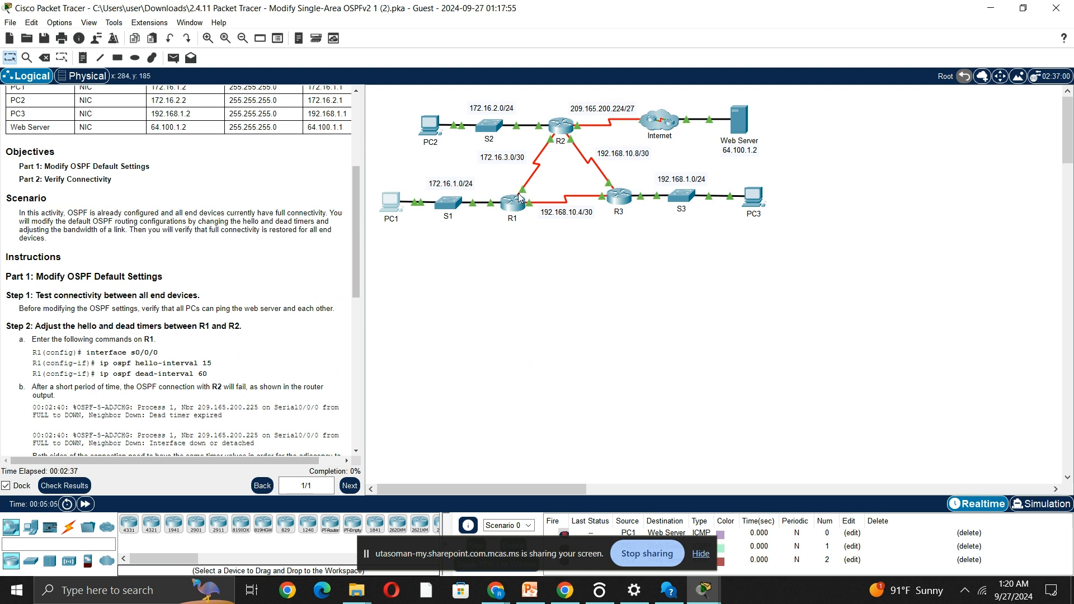
{"action": "left_click", "coordinate": [59, 23]}
{"action": "left_click", "coordinate": [70, 37]}
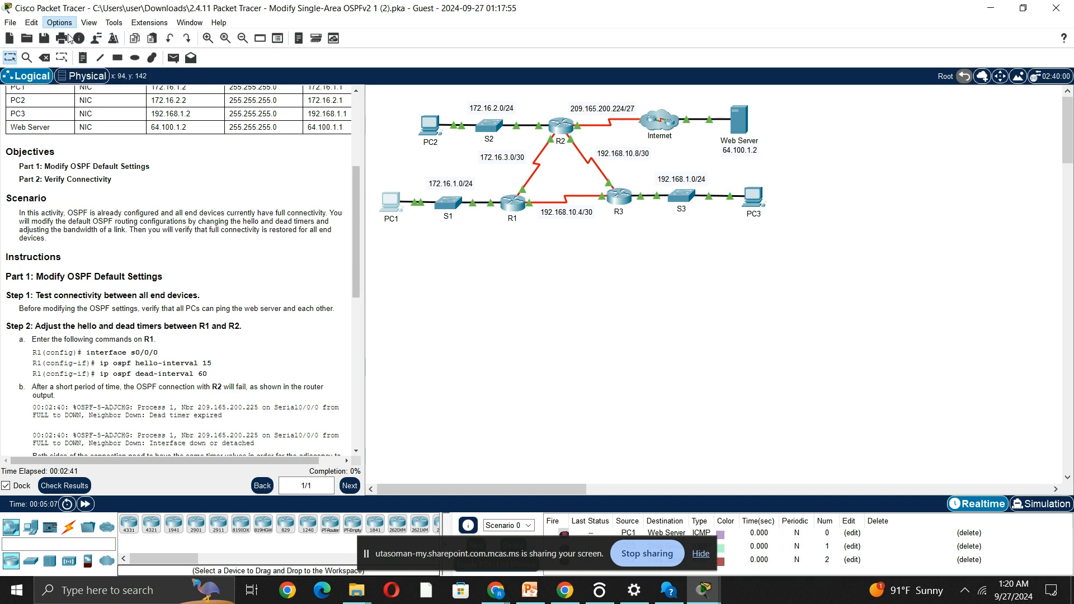
{"action": "left_click", "coordinate": [247, 158]}
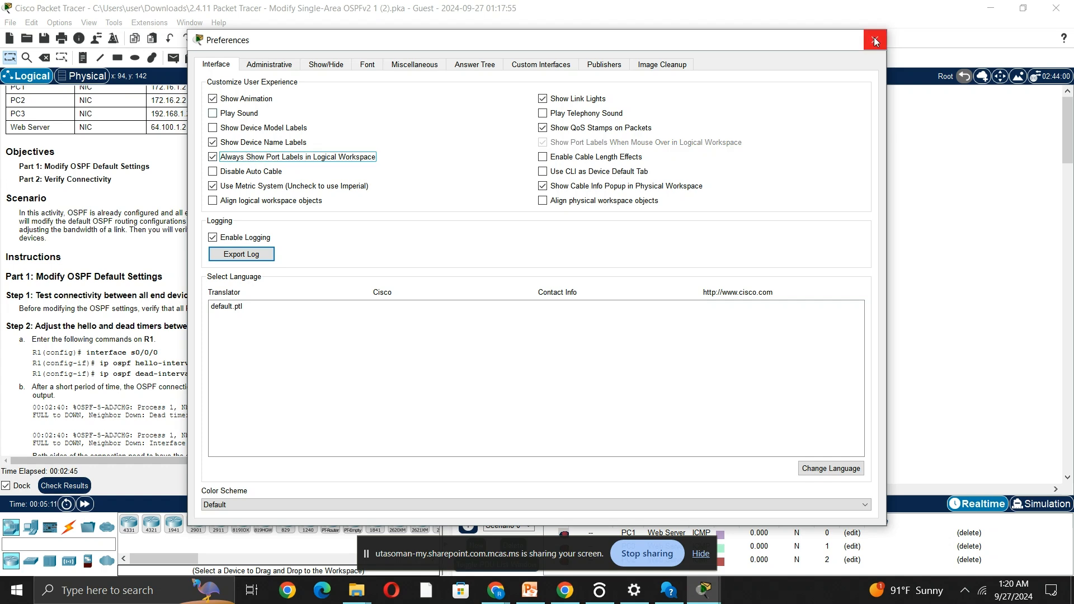
{"action": "left_click", "coordinate": [874, 40]}
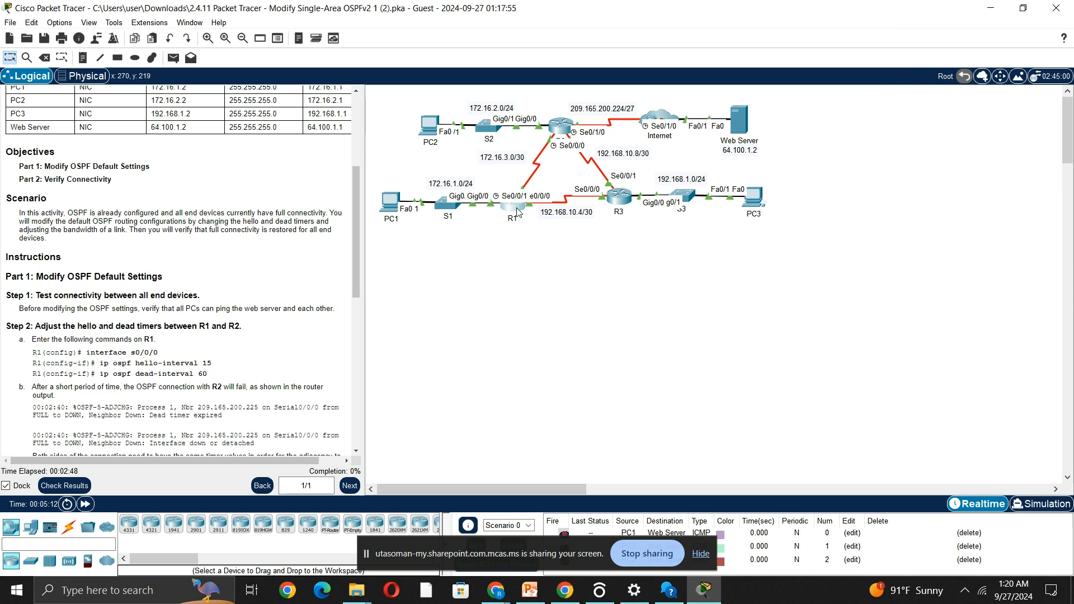
Open R1's command line and enter configuration mode for interface se0/0/0.
{"action": "left_click", "coordinate": [517, 212]}
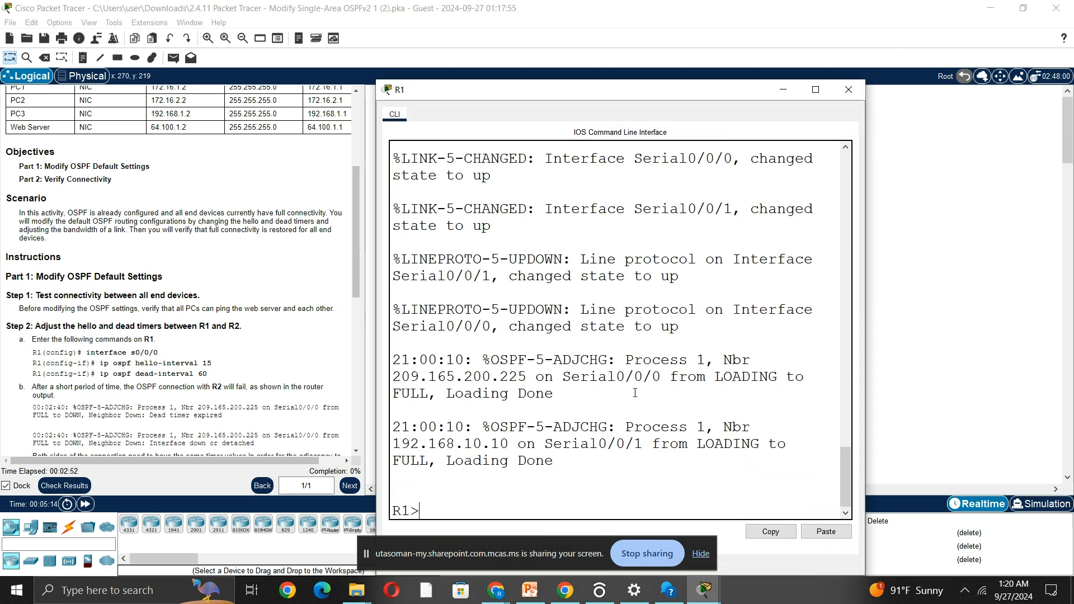
{"action": "type", "text": "en"}
{"action": "key", "text": "Return"}
{"action": "type", "text": "conf t"}
{"action": "key", "text": "Return"}
{"action": "type", "text": "int "}
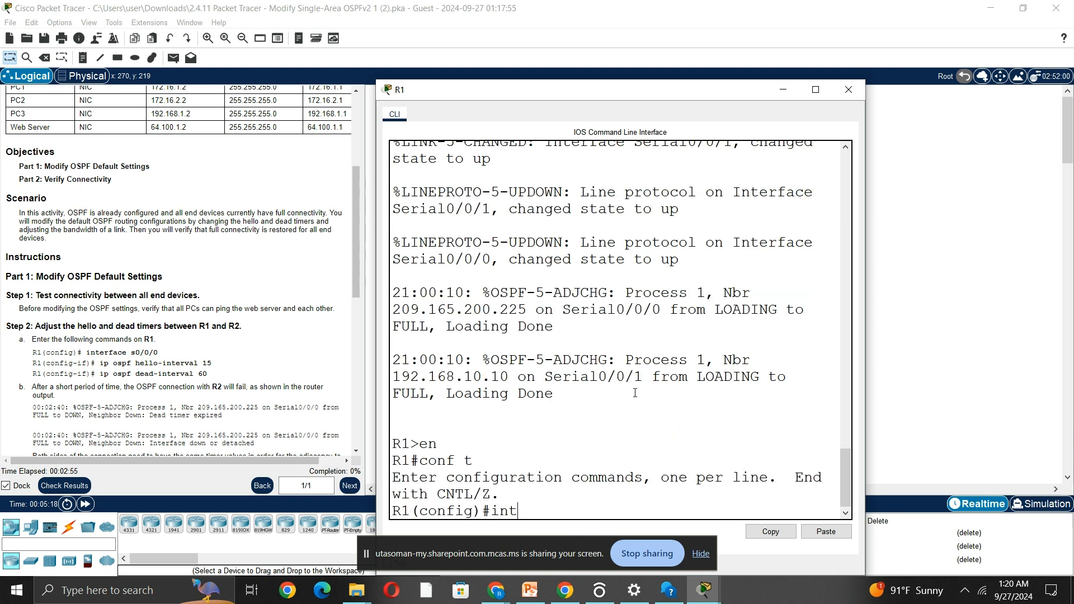
{"action": "type", "text": "se0/0/0"}
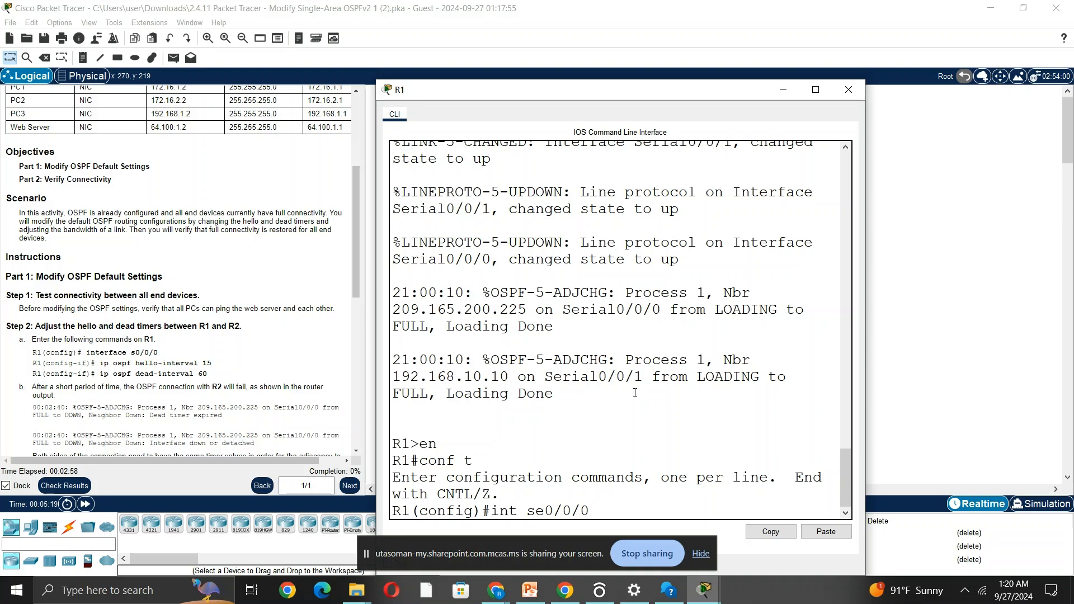
{"action": "key", "text": "Return"}
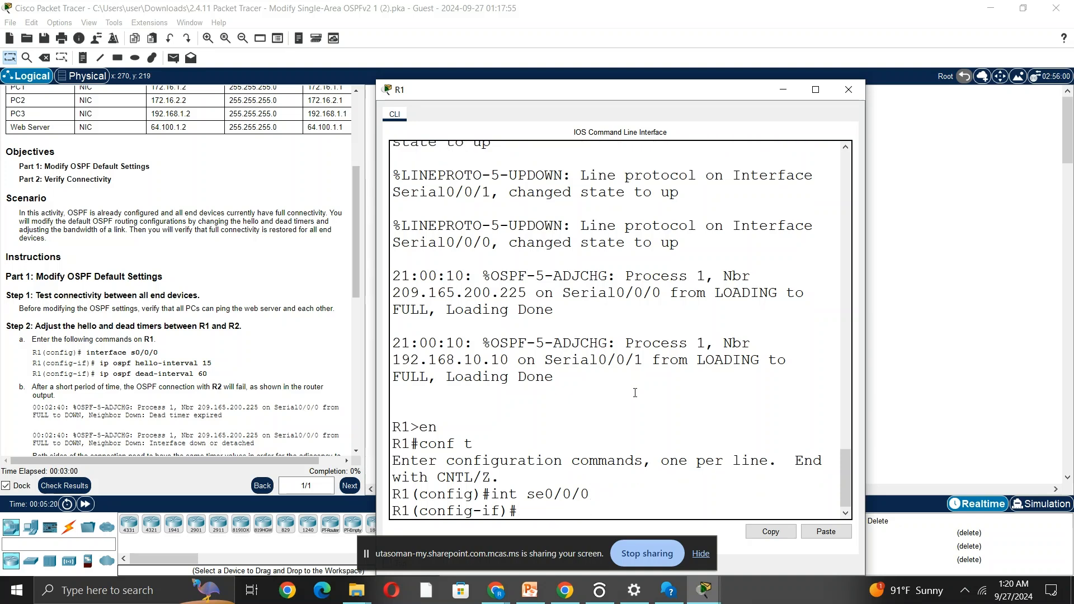
Set the OSPF hello interval on R1's se0/0/0 interface to 15.
{"action": "type", "text": "ip ospf hell"}
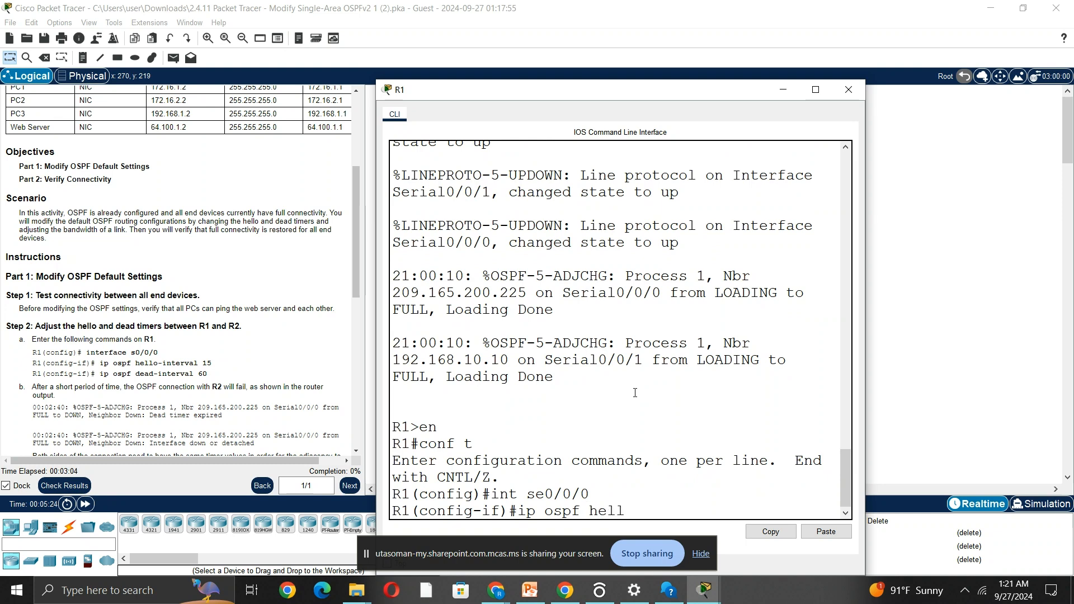
{"action": "type", "text": "o-interval 15"}
{"action": "key", "text": "Return"}
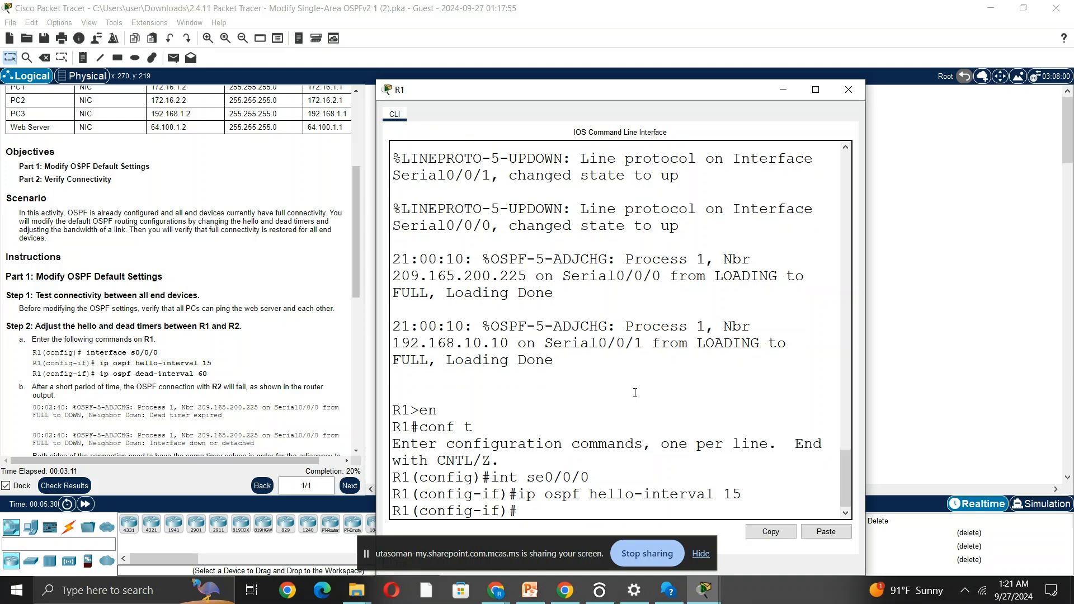
Set the OSPF dead interval on R1's se0/0/0 interface to 60.
{"action": "type", "text": "ip ospf"}
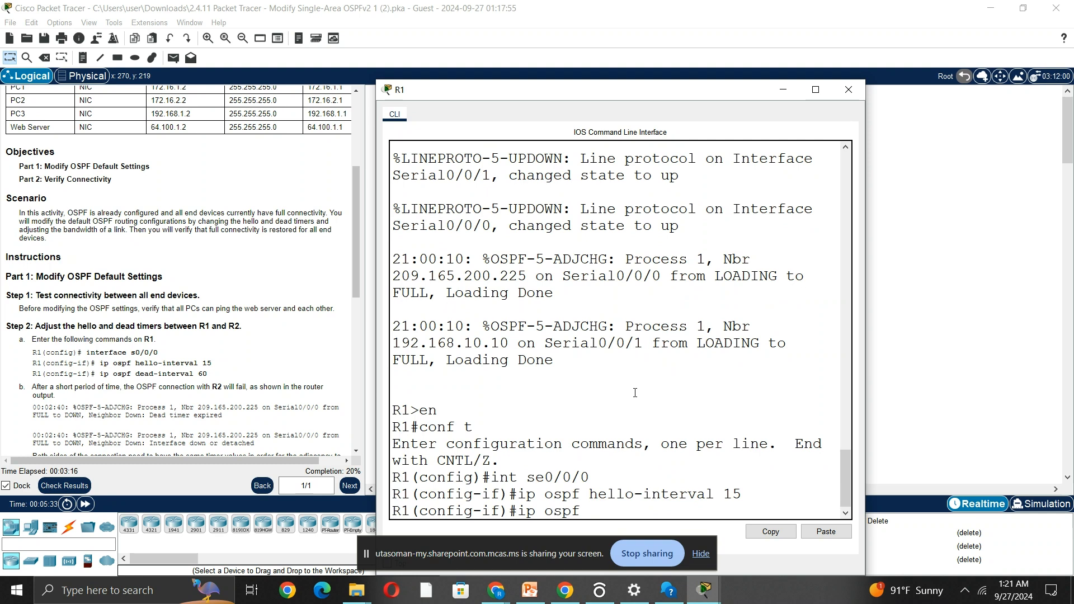
{"action": "type", "text": " dead-in"}
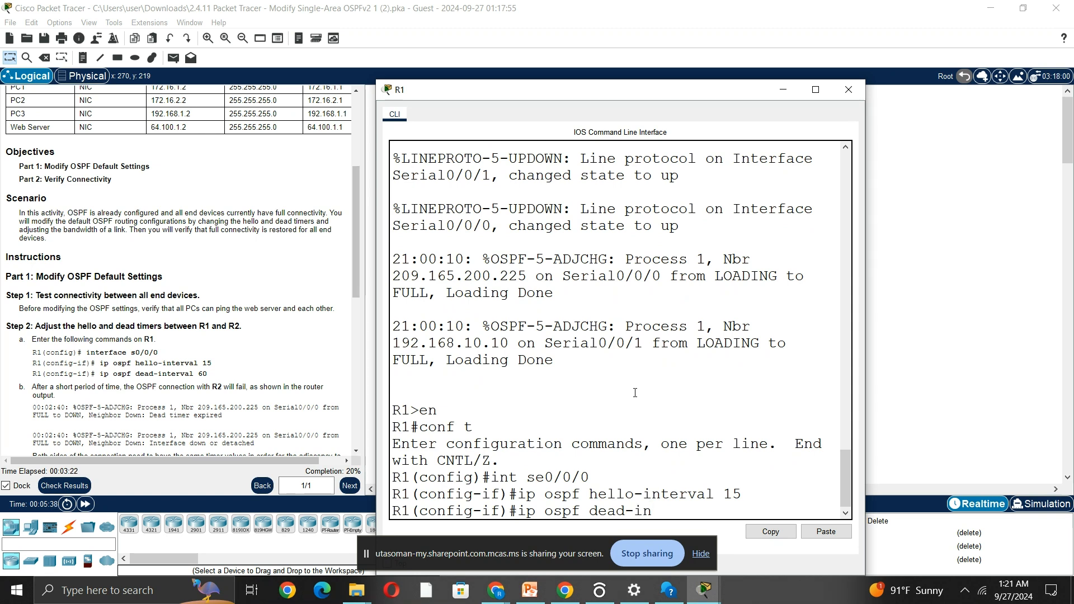
{"action": "type", "text": "e"}
{"action": "key", "text": "BackSpace"}
{"action": "type", "text": "terval 60"}
{"action": "key", "text": "Return"}
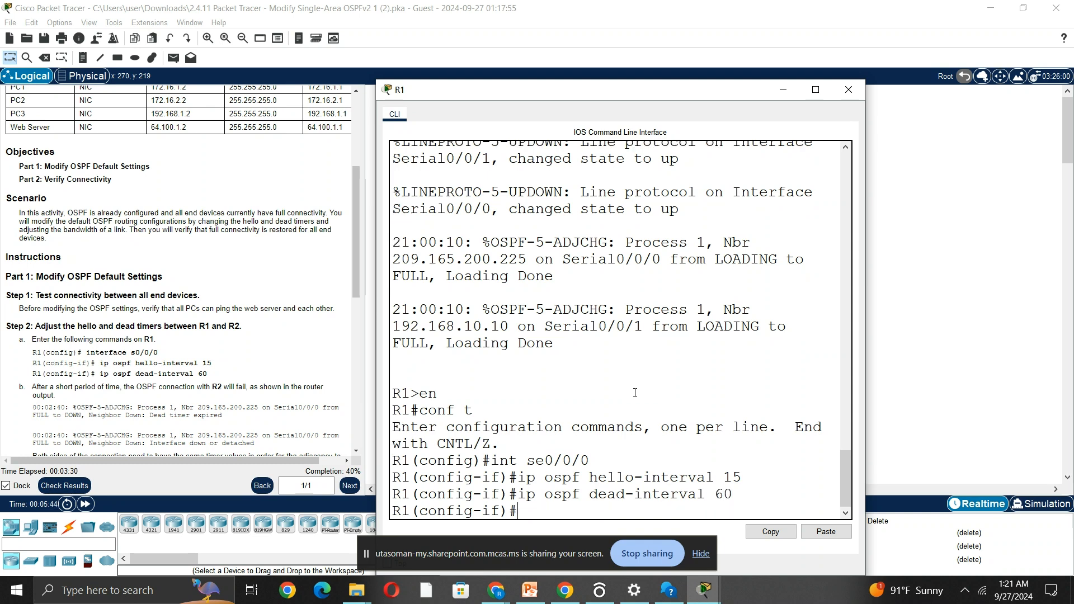
Fast-forward the network time and check R1's console for OSPF neighbor messages.
{"action": "left_click", "coordinate": [86, 505]}
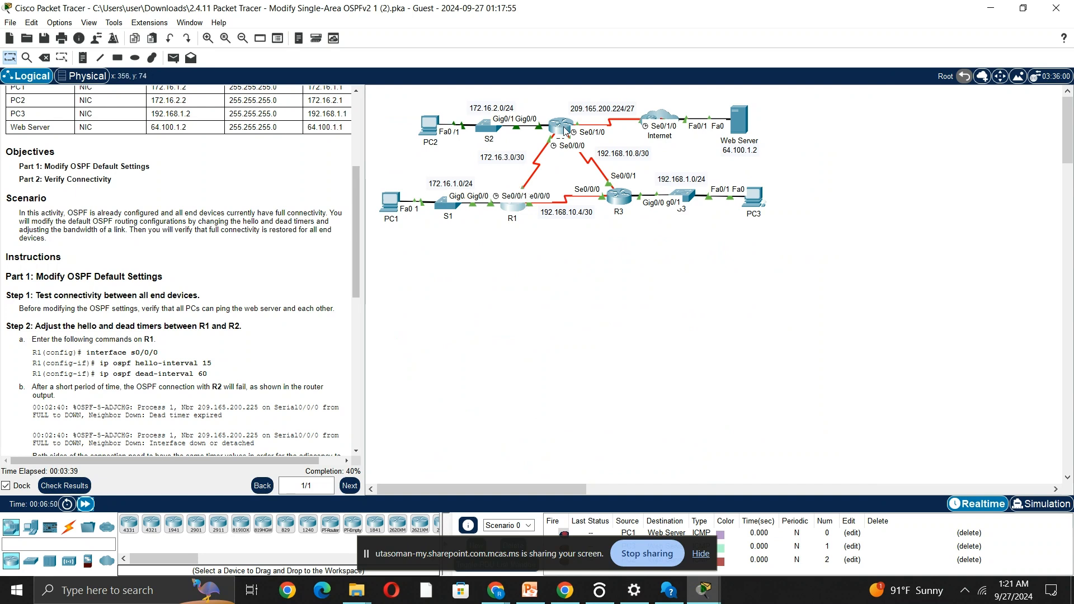
{"action": "mouse_move", "coordinate": [550, 133]}
{"action": "left_click", "coordinate": [524, 212]}
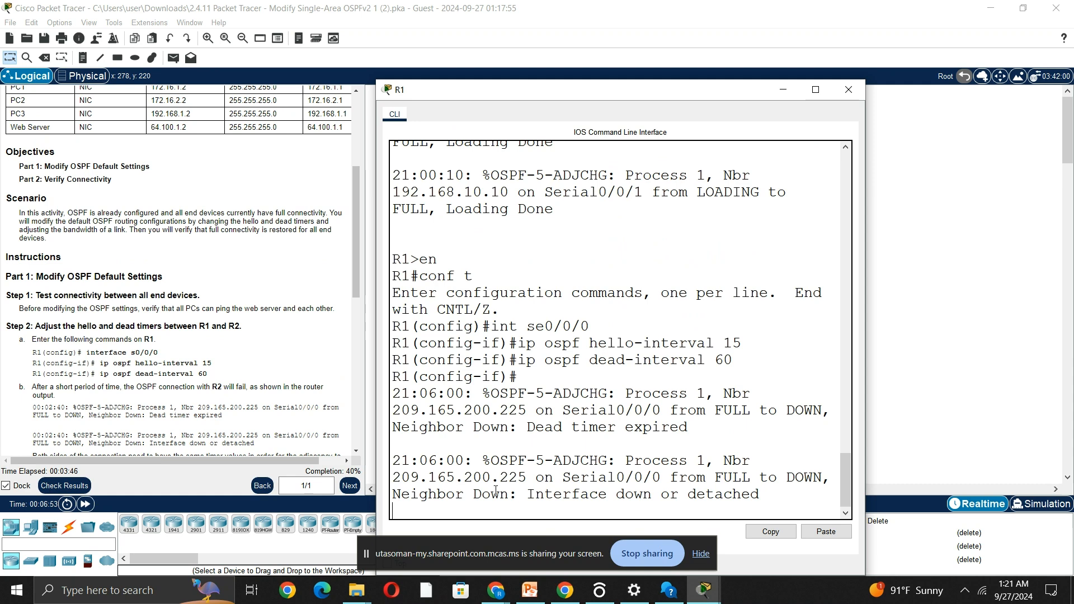
{"action": "left_click", "coordinate": [877, 288]}
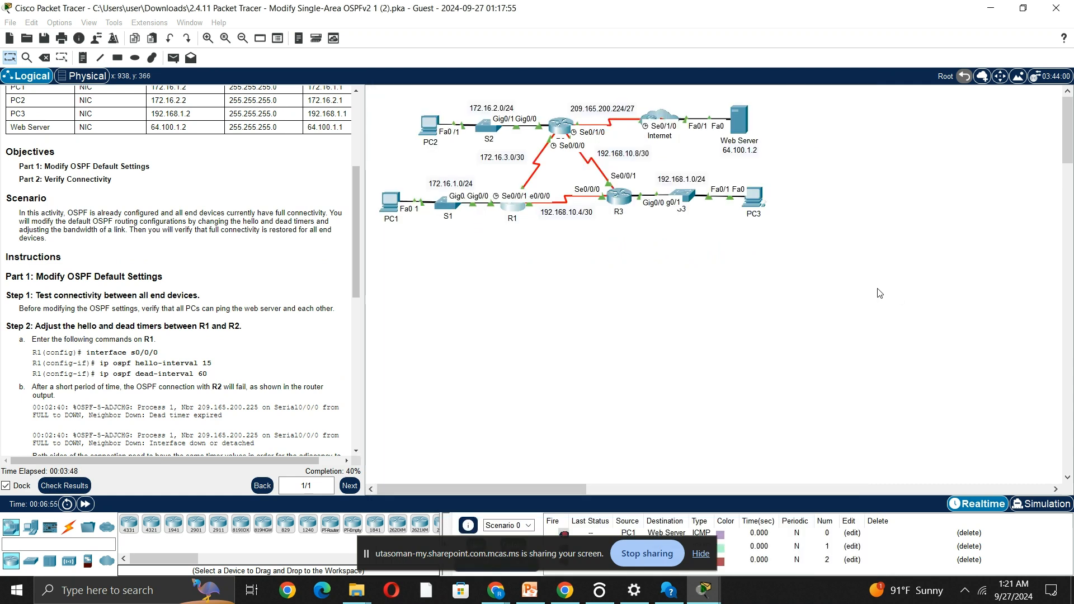
Read the instructions for matching R2's timers, and enter configuration mode for interface serial 0/0/0 on R2.
{"action": "scroll", "coordinate": [242, 369], "scroll_direction": "down", "scroll_amount": 1}
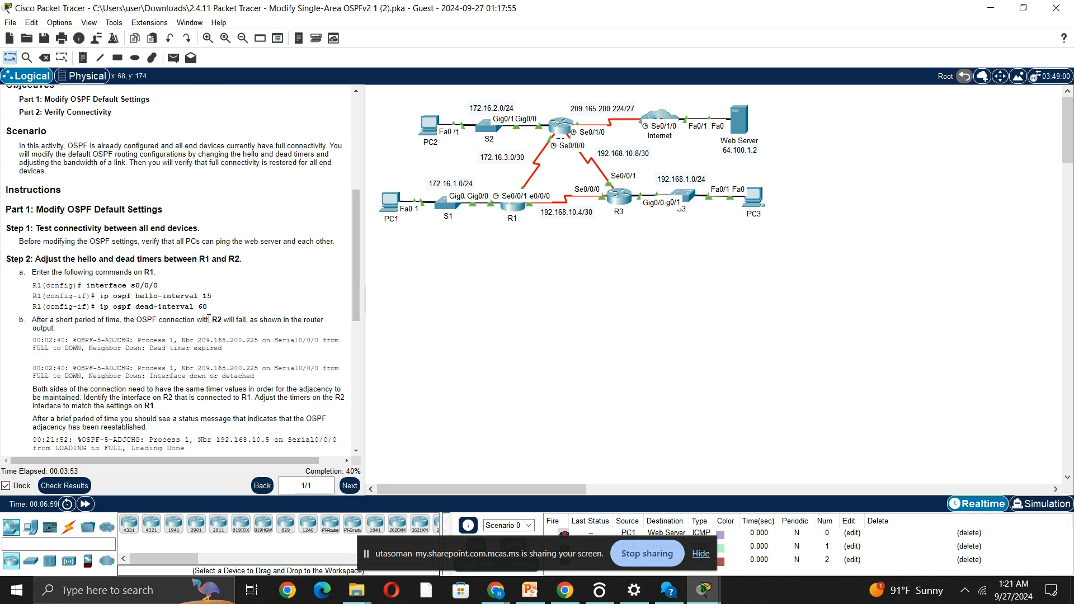
{"action": "scroll", "coordinate": [224, 316], "scroll_direction": "down", "scroll_amount": 2}
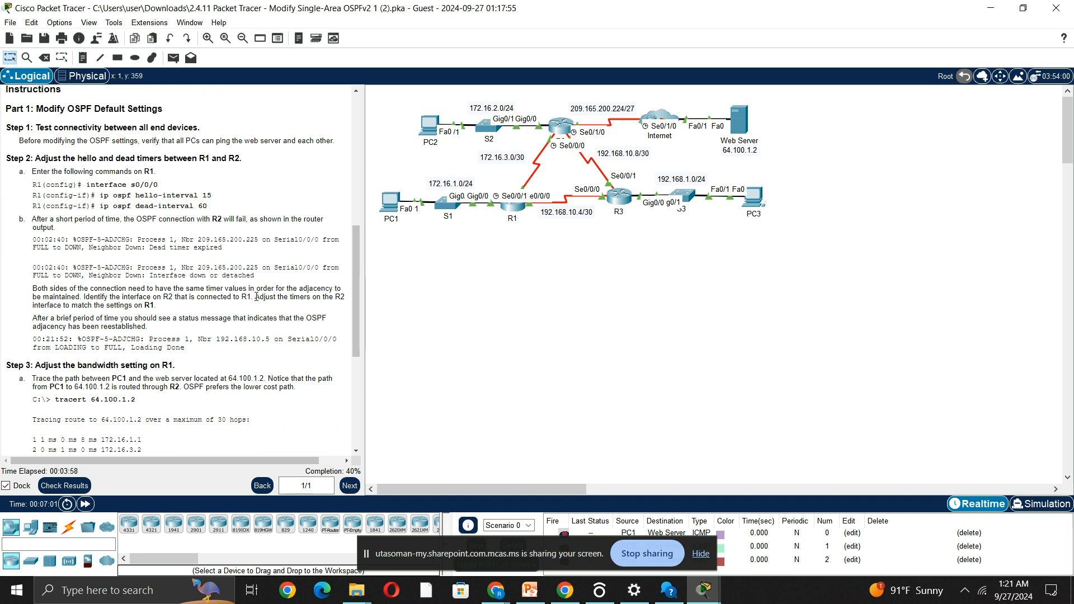
{"action": "left_click_drag", "start_coordinate": [255, 296], "coordinate": [301, 306]}
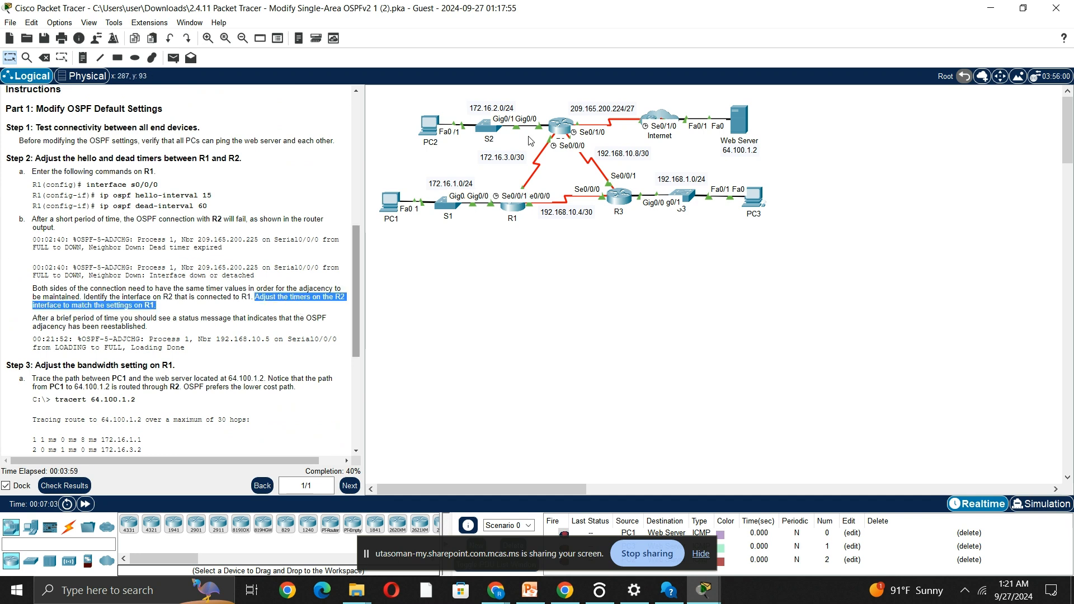
{"action": "left_click", "coordinate": [562, 128]}
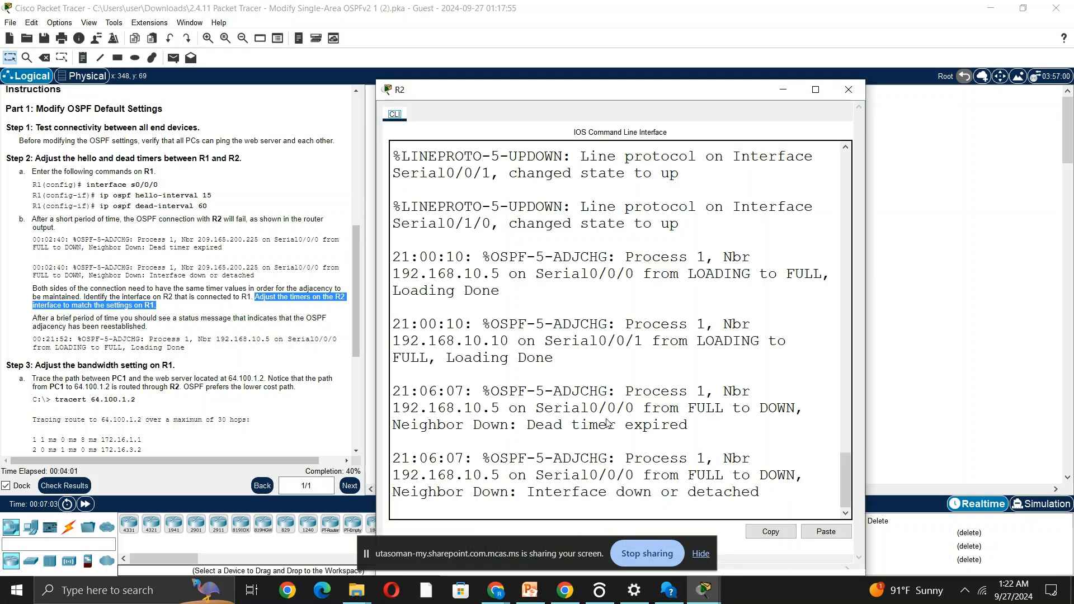
{"action": "left_click", "coordinate": [608, 424]}
{"action": "key", "text": "Return"}
{"action": "type", "text": "en"}
{"action": "key", "text": "Return"}
{"action": "type", "text": "cof"}
{"action": "key", "text": "BackSpace"}
{"action": "type", "text": "nf t"}
{"action": "key", "text": "Return"}
{"action": "type", "text": "int"}
{"action": "key", "text": "Tab"}
{"action": "type", "text": "0/0/0"}
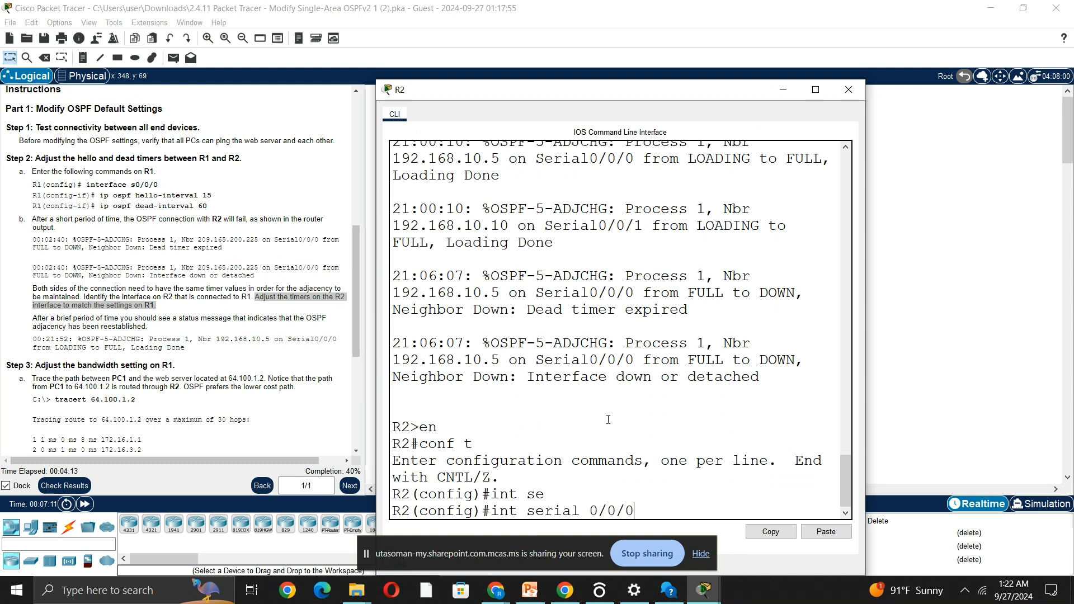
{"action": "key", "text": "Return"}
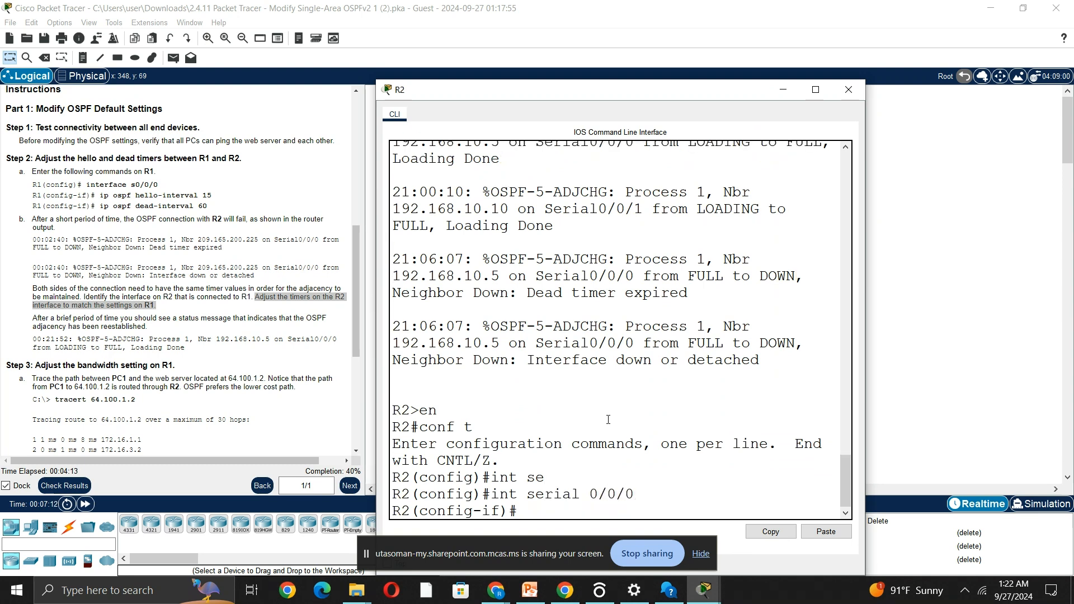
Set the OSPF hello interval on R2's serial 0/0/0 interface to 15.
{"action": "type", "text": "ip ospf"}
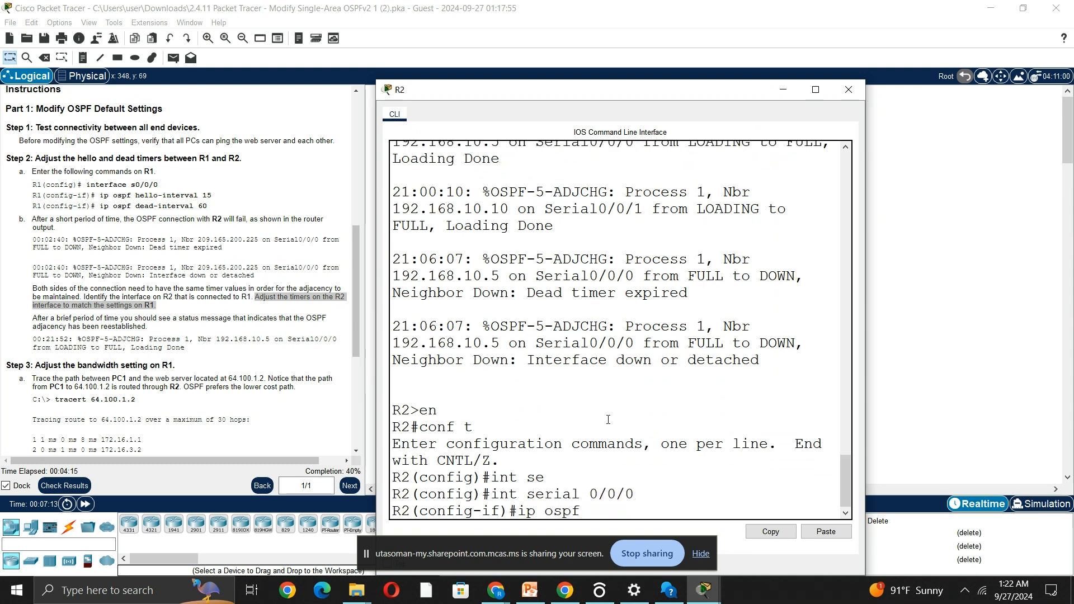
{"action": "type", "text": " hello-interval 15"}
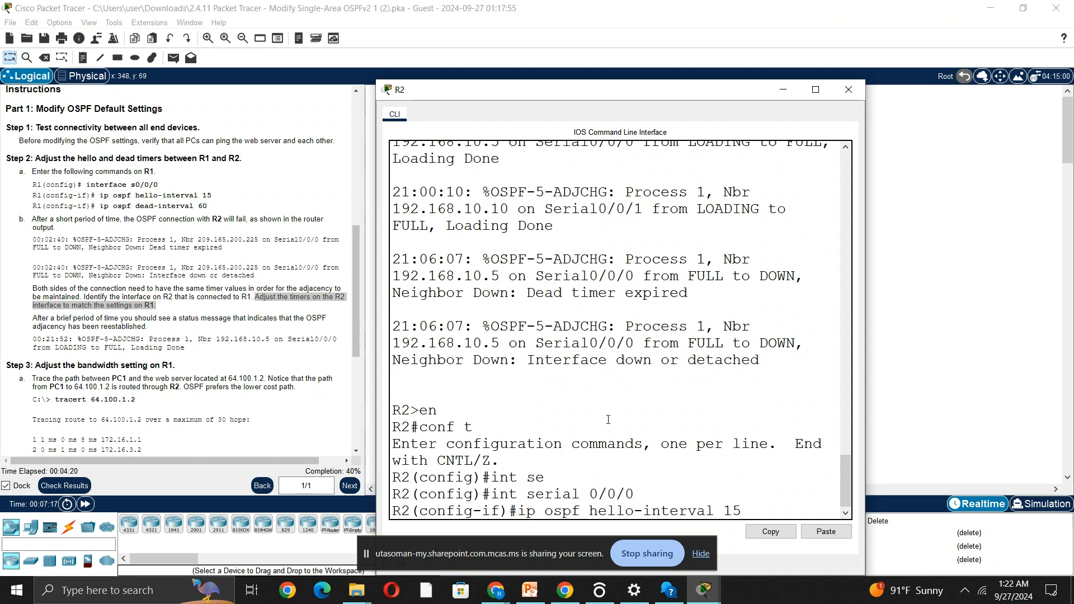
{"action": "key", "text": "Return"}
Set the OSPF dead interval on R2's serial 0/0/0 interface to 60.
{"action": "type", "text": "ip "}
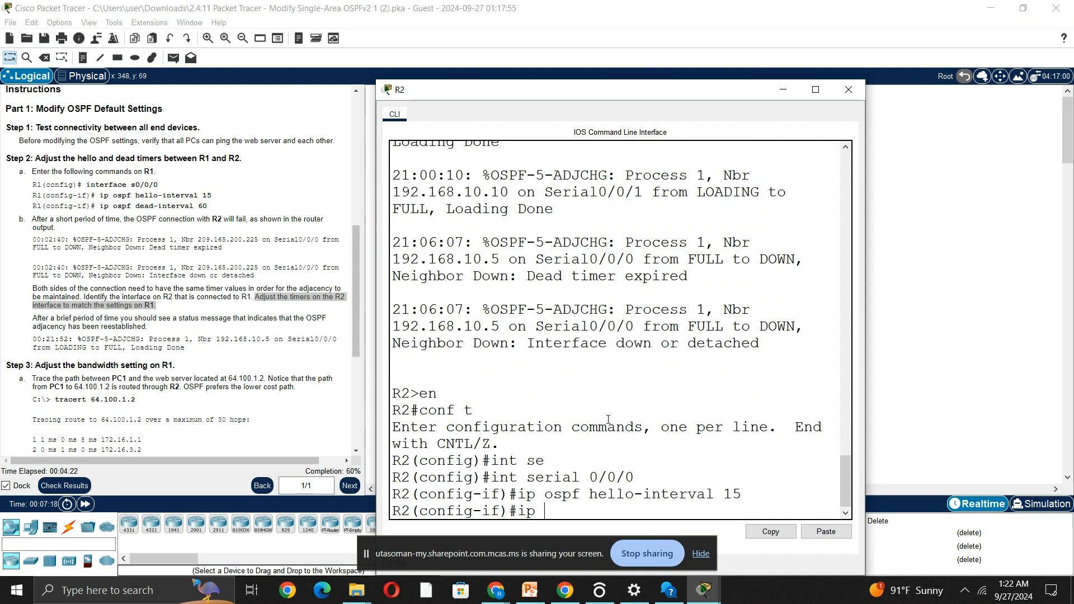
{"action": "type", "text": "ospf dead-interval "}
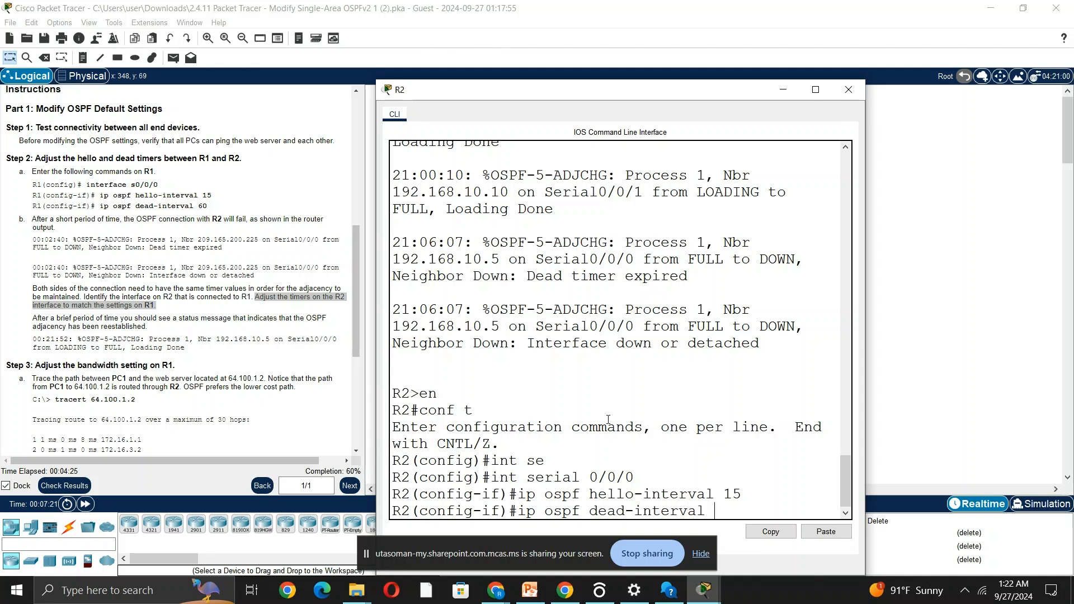
{"action": "type", "text": "60"}
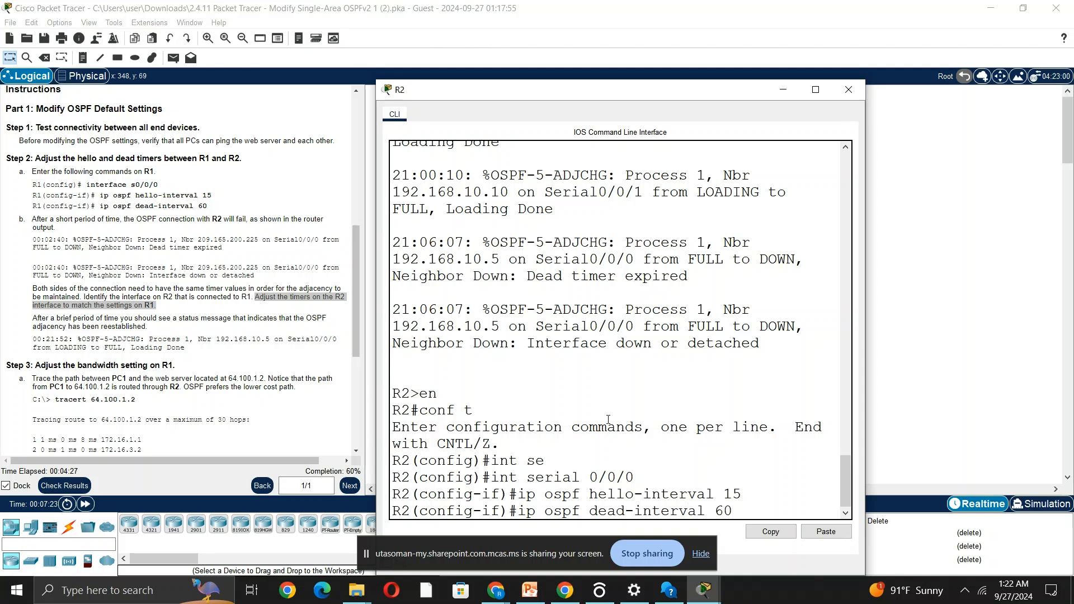
{"action": "key", "text": "Return"}
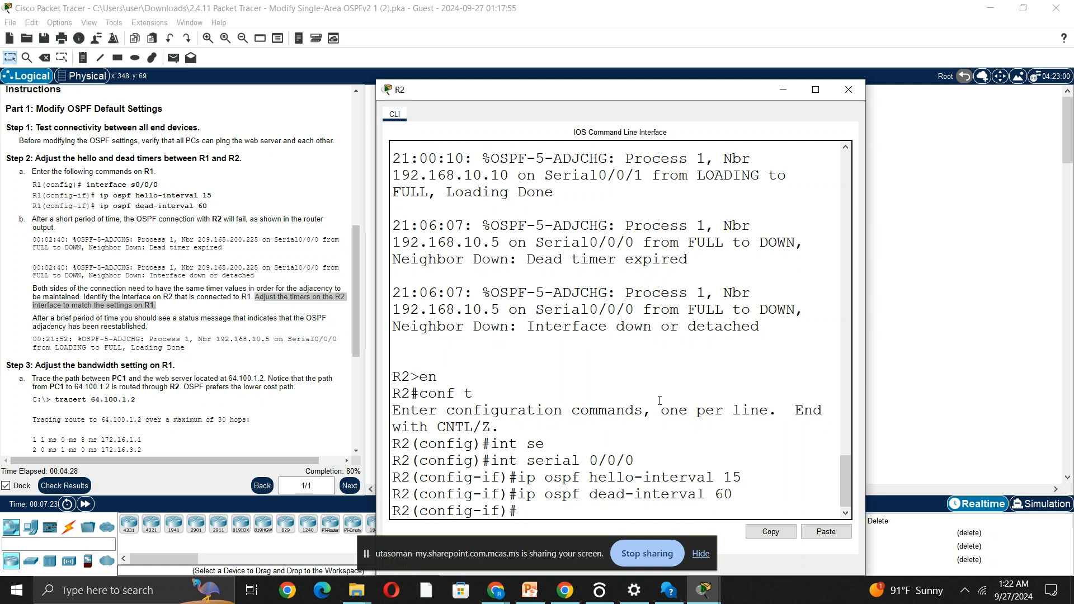
Fast-forward the network time and check R1's console for the OSPF adjacency status with R2.
{"action": "left_click", "coordinate": [85, 504]}
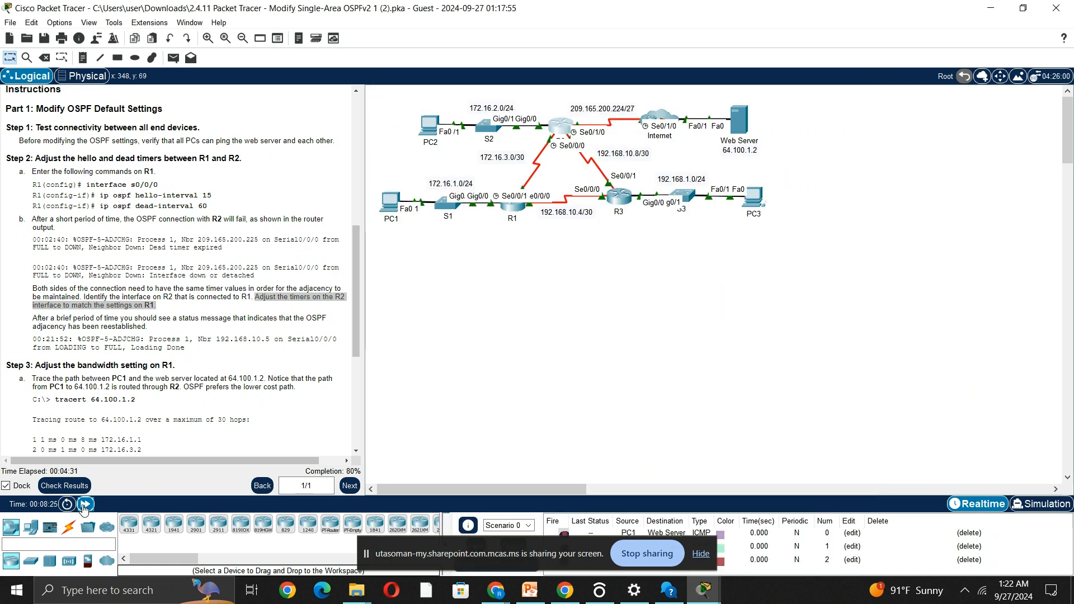
{"action": "left_click", "coordinate": [84, 505]}
{"action": "left_click", "coordinate": [515, 212]}
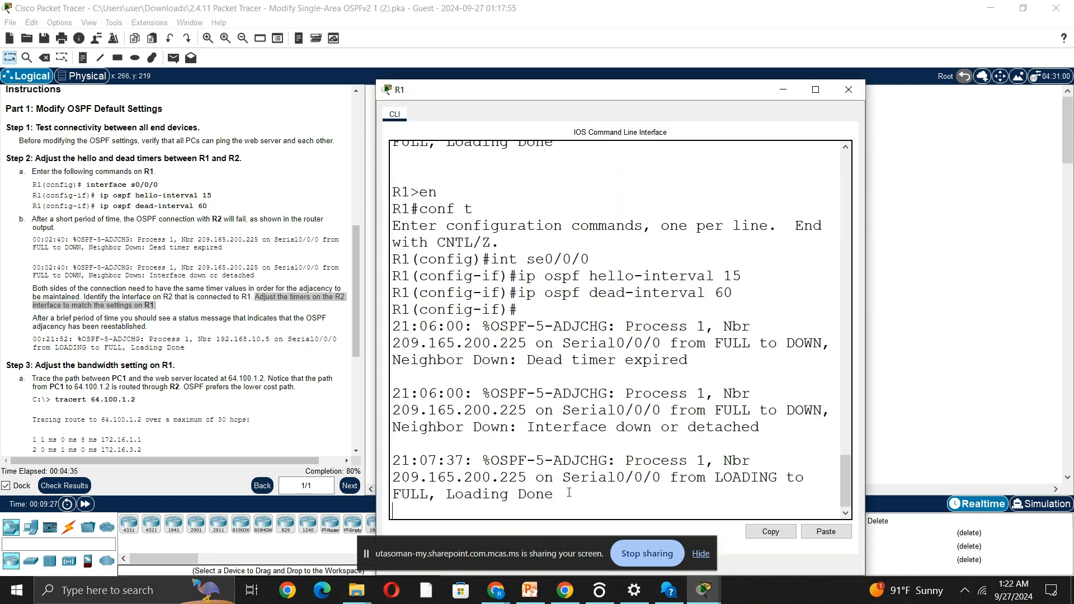
{"action": "key", "text": "Return"}
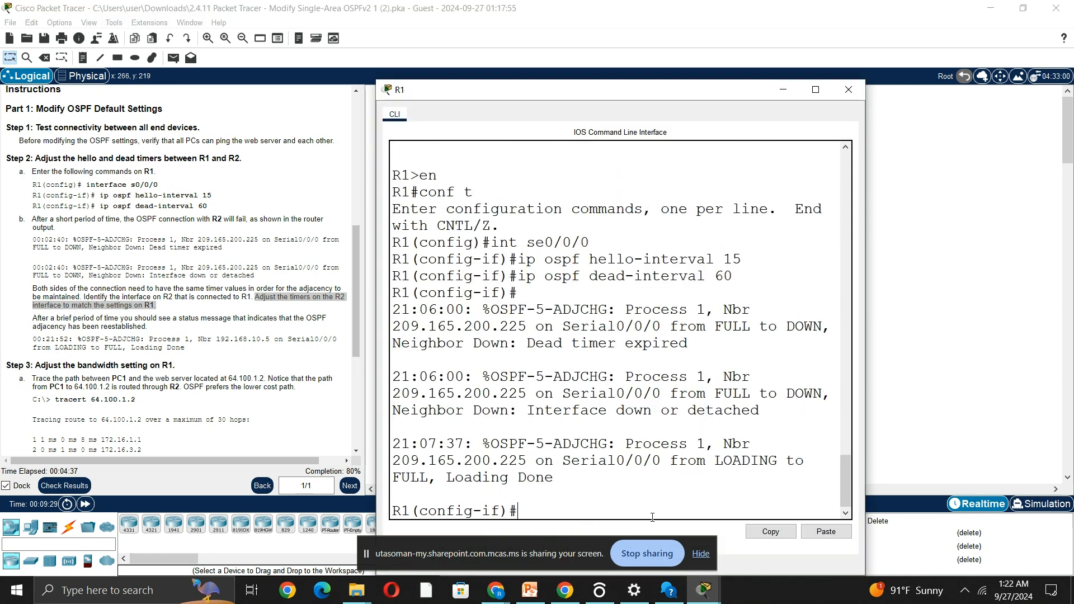
{"action": "left_click", "coordinate": [1031, 285]}
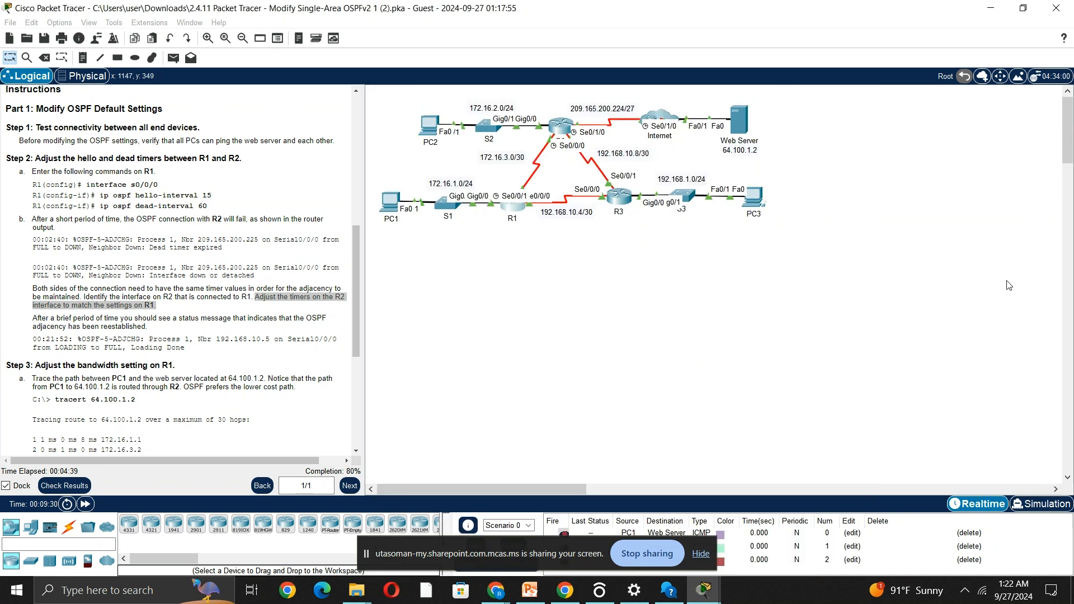
Trace the route from PC1 to the web server at 64.100.1.2 using tracert in PC1's command prompt.
{"action": "scroll", "coordinate": [166, 327], "scroll_direction": "down", "scroll_amount": 1}
{"action": "scroll", "coordinate": [166, 327], "scroll_direction": "down", "scroll_amount": 1}
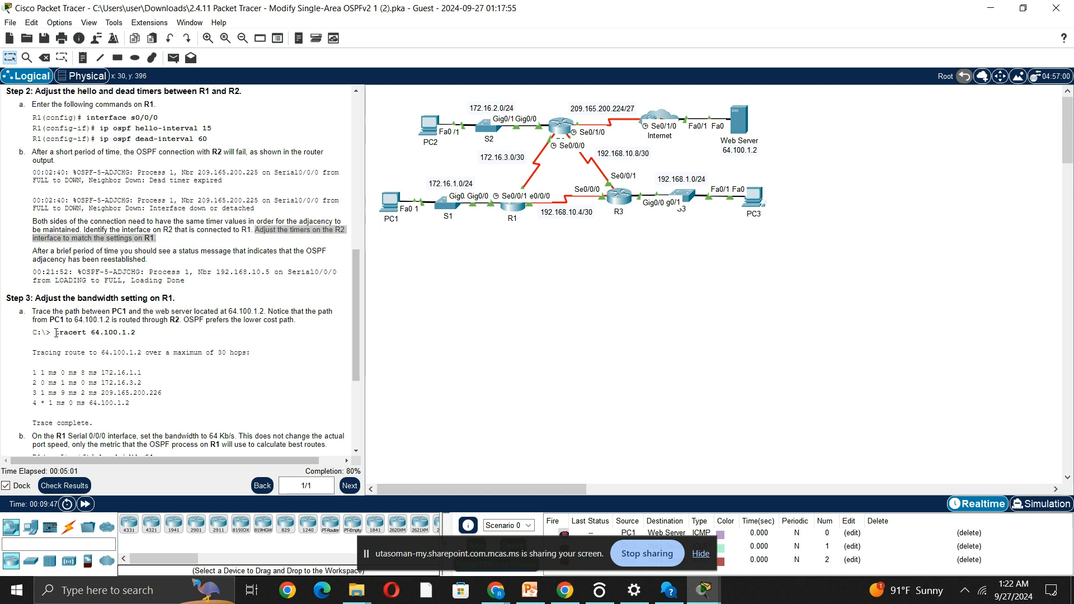
{"action": "left_click", "coordinate": [396, 207]}
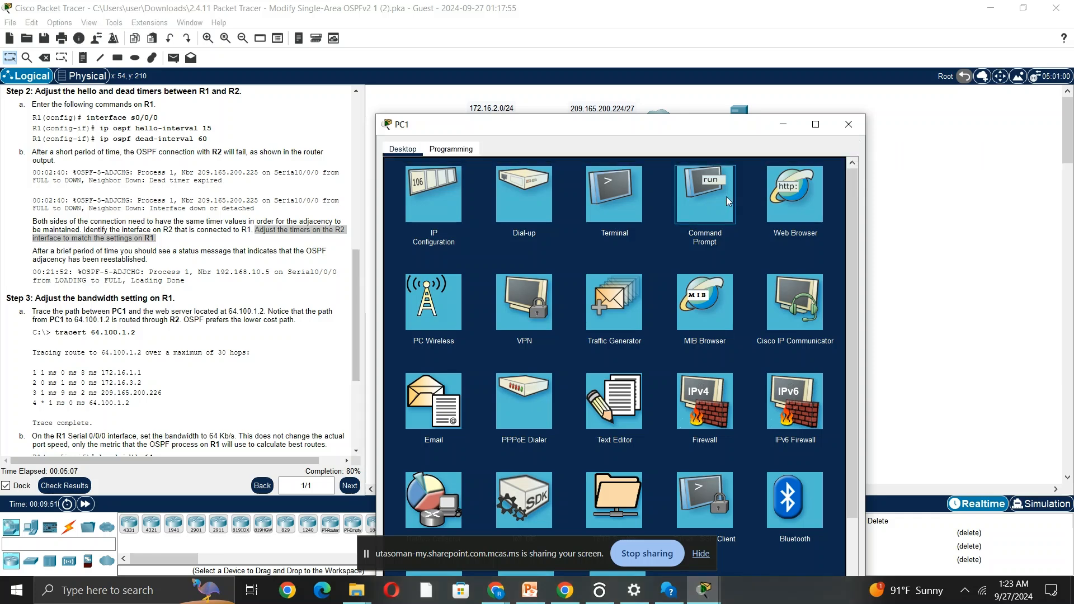
{"action": "left_click", "coordinate": [726, 196]}
{"action": "type", "text": "t"}
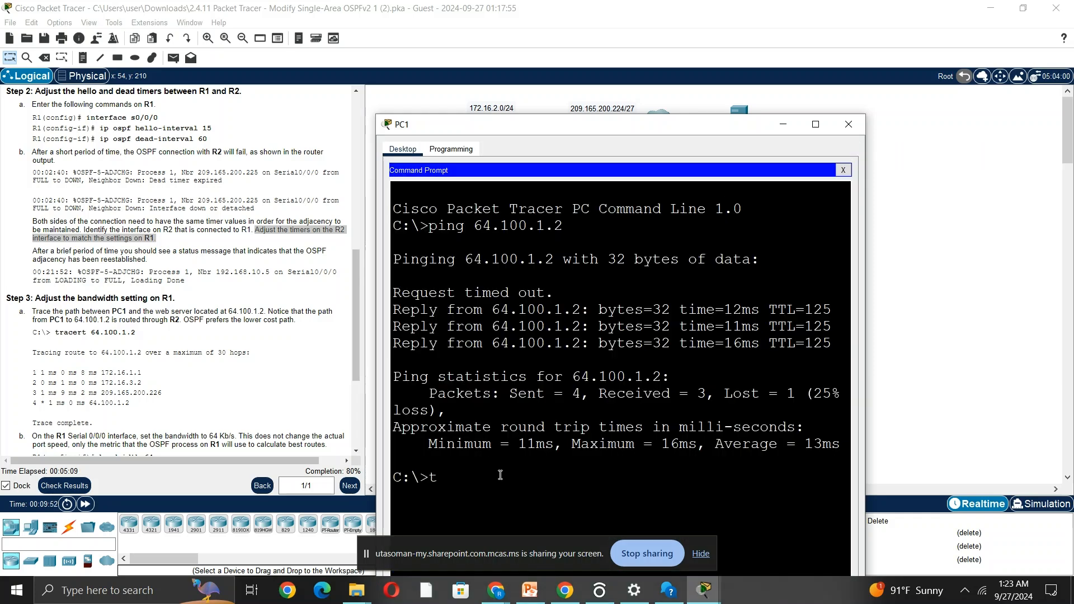
{"action": "type", "text": "racert 64.100."}
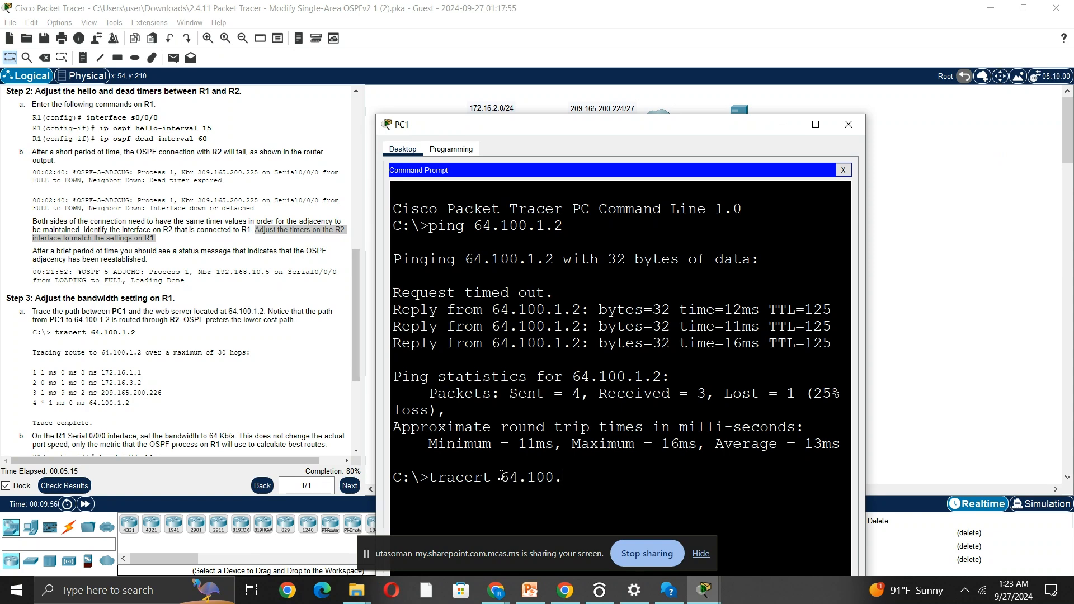
{"action": "type", "text": "1.2"}
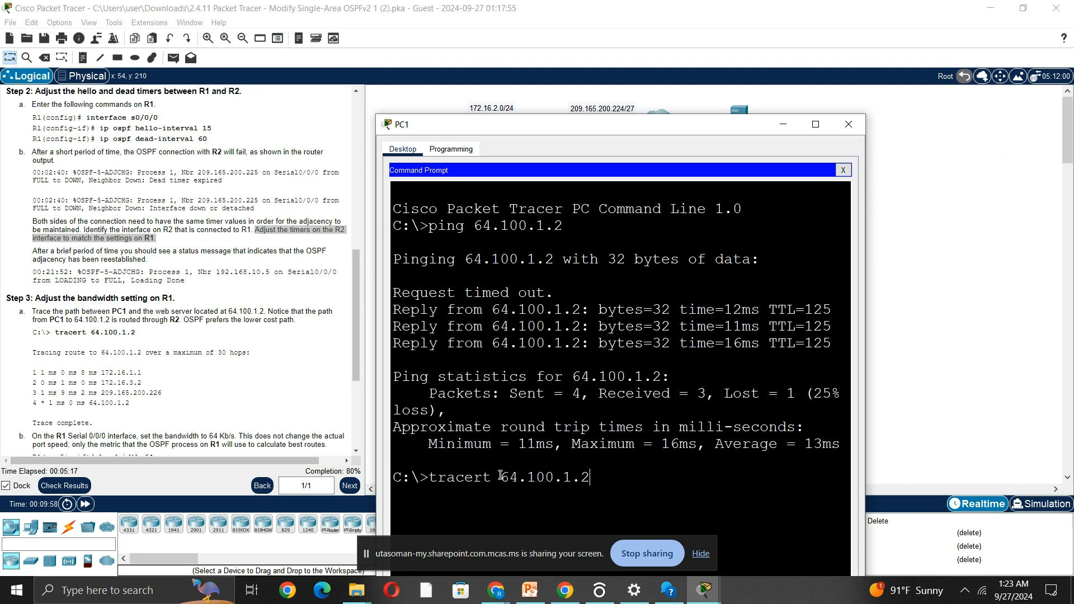
{"action": "key", "text": "Return"}
Compare the first hop of PC1's trace with R1's G0/0 address in the addressing table.
{"action": "mouse_move", "coordinate": [683, 124]}
{"action": "left_mouse_down"}
{"action": "mouse_move", "coordinate": [933, 12]}
{"action": "mouse_move", "coordinate": [850, 2]}
{"action": "mouse_move", "coordinate": [859, 6]}
{"action": "left_mouse_up"}
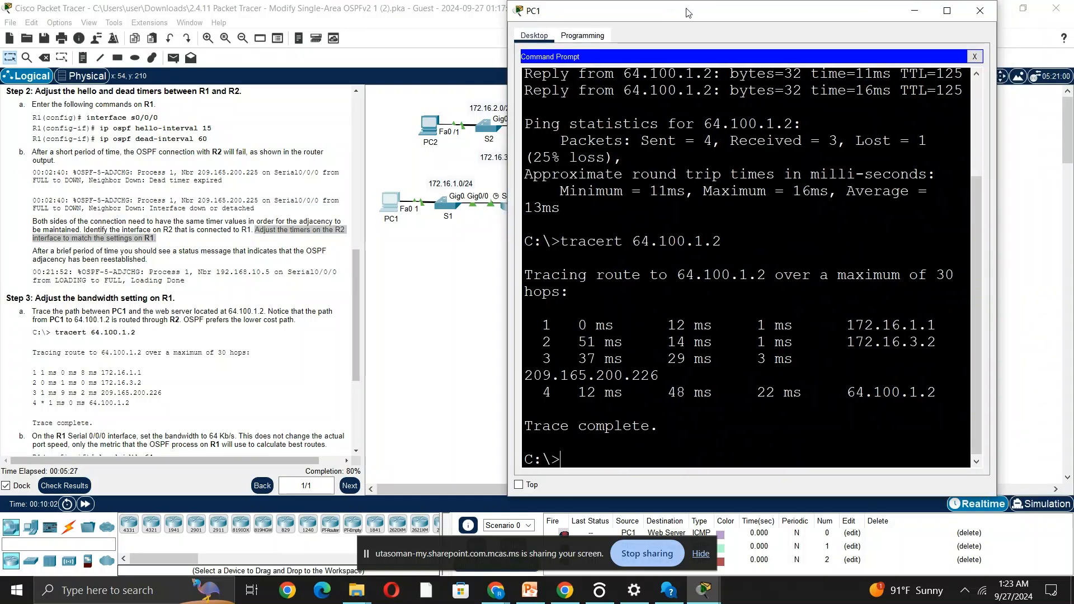
{"action": "left_click_drag", "start_coordinate": [688, 12], "coordinate": [930, 12]}
{"action": "scroll", "coordinate": [175, 166], "scroll_direction": "up", "scroll_amount": 15}
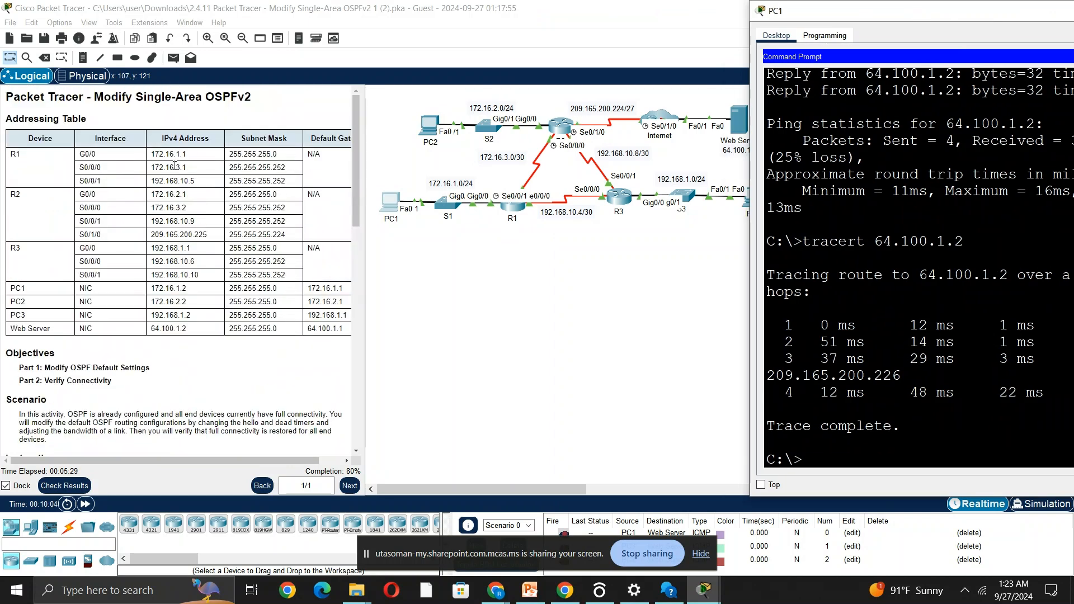
{"action": "left_click", "coordinate": [183, 152]}
{"action": "left_click_drag", "start_coordinate": [183, 153], "coordinate": [20, 154]}
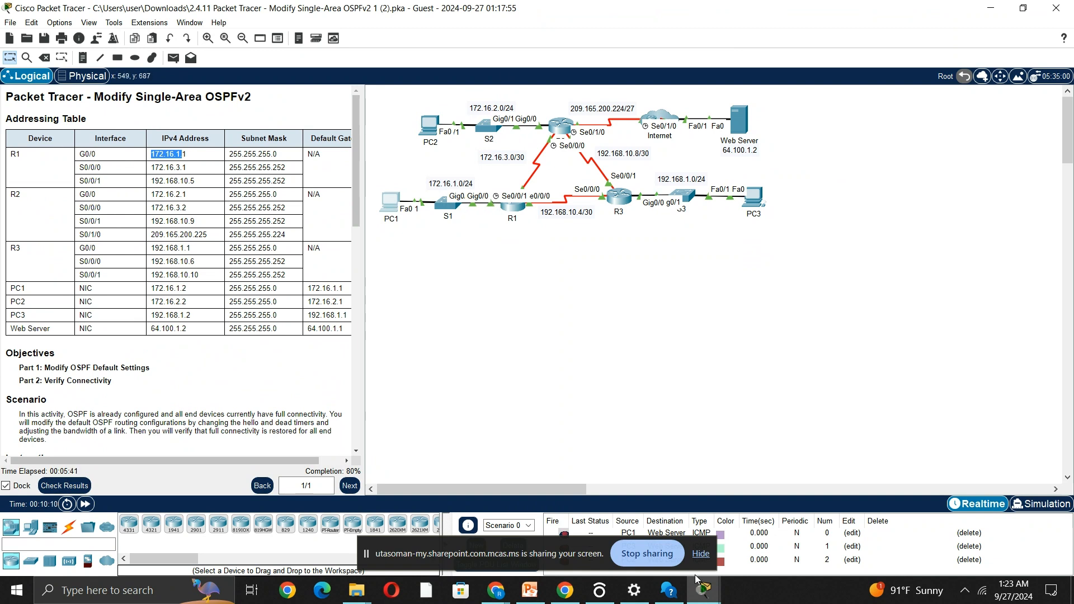
Compare the second hop of PC1's trace with R2's S0/0/0 address in the addressing table.
{"action": "mouse_move", "coordinate": [703, 588]}
{"action": "left_click", "coordinate": [864, 485]}
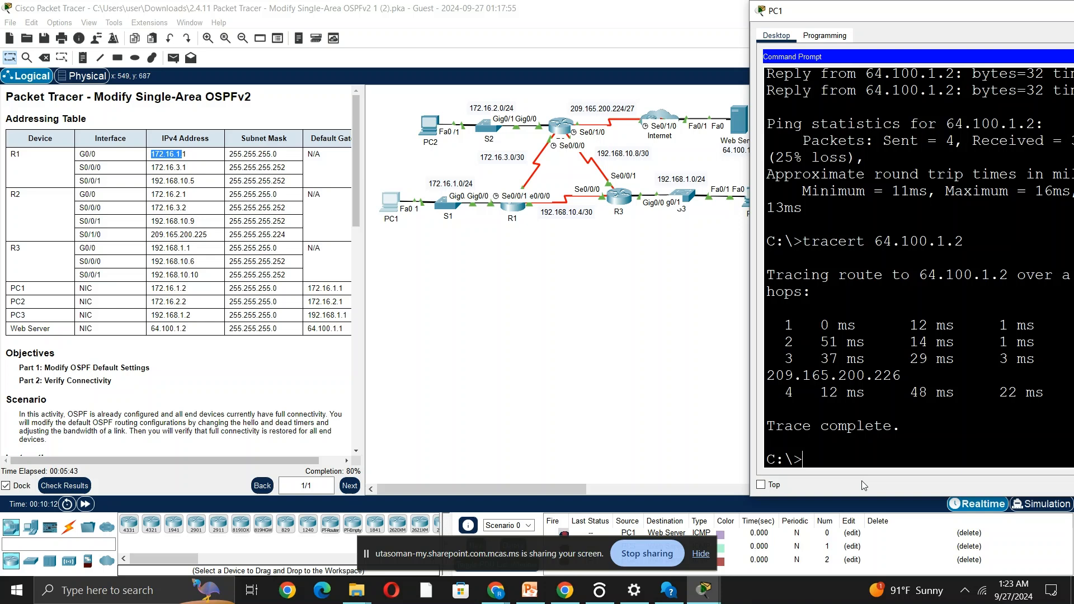
{"action": "left_click_drag", "start_coordinate": [927, 14], "coordinate": [824, 28]}
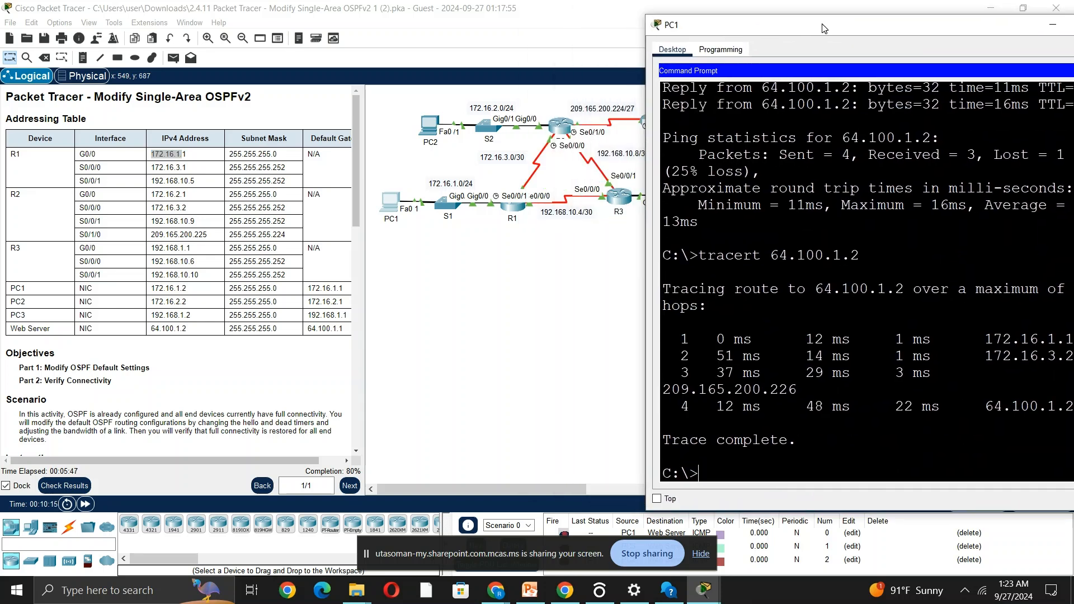
{"action": "left_click", "coordinate": [190, 213]}
{"action": "left_click_drag", "start_coordinate": [186, 209], "coordinate": [155, 208]}
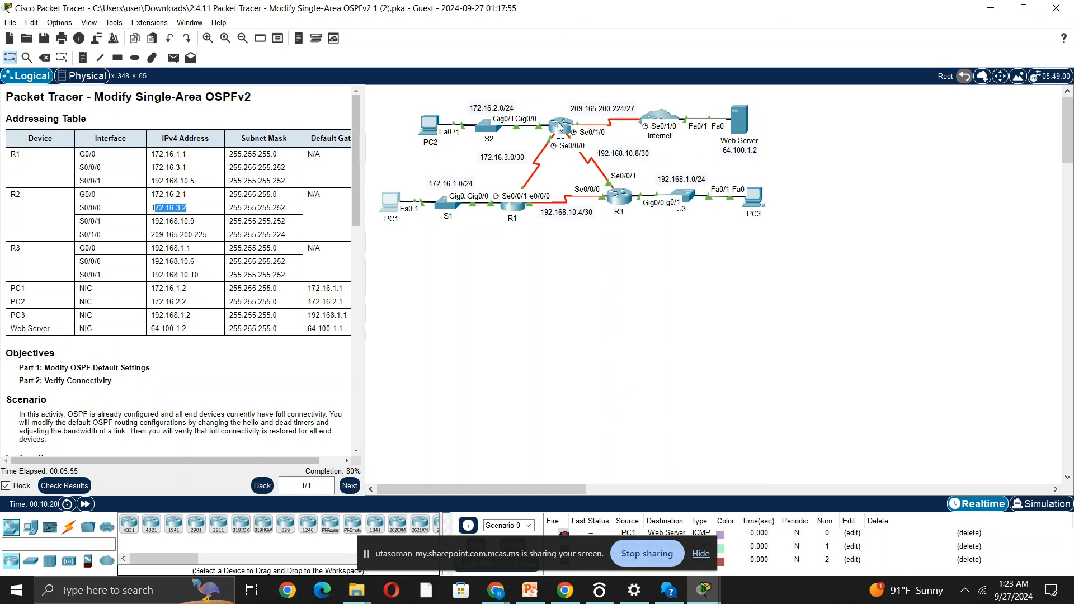
{"action": "mouse_move", "coordinate": [705, 590]}
{"action": "left_click", "coordinate": [857, 484]}
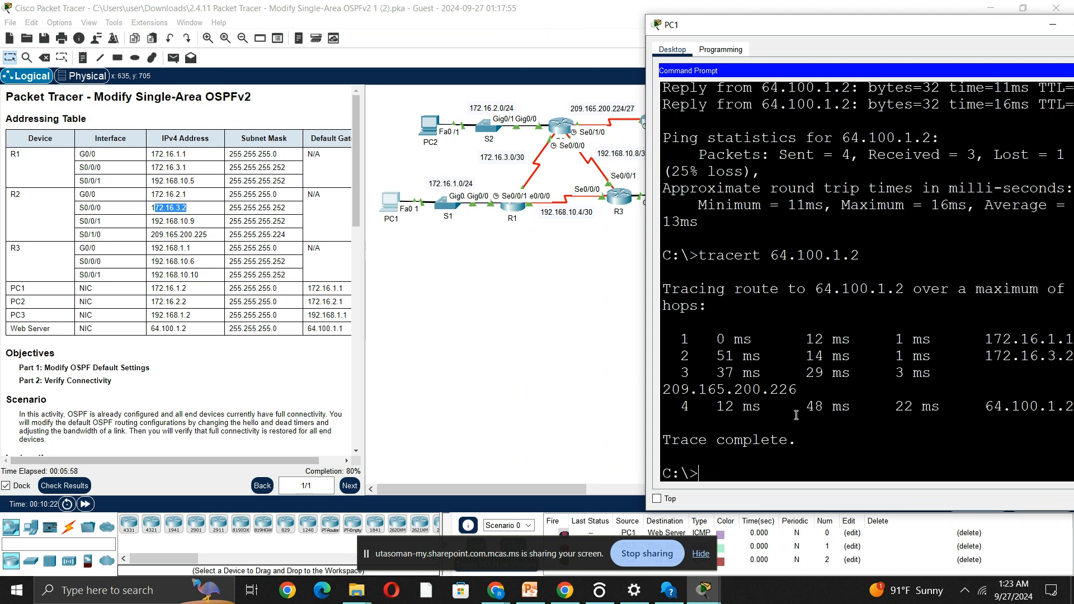
{"action": "left_click", "coordinate": [527, 379]}
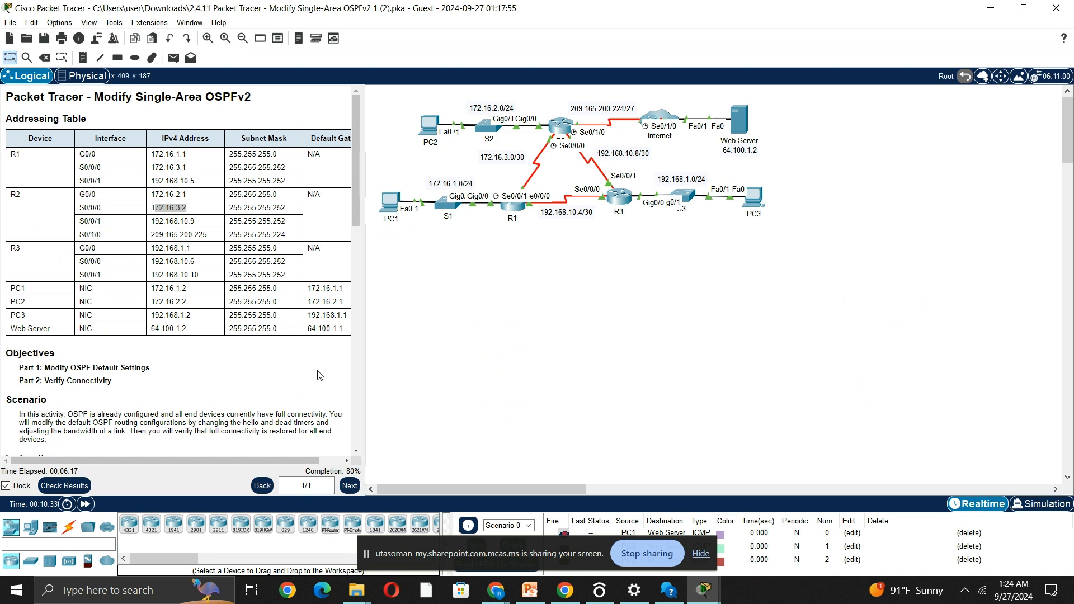
Read the Step 3 bandwidth instructions and return R1's console to privileged EXEC mode.
{"action": "scroll", "coordinate": [200, 325], "scroll_direction": "down", "scroll_amount": 3}
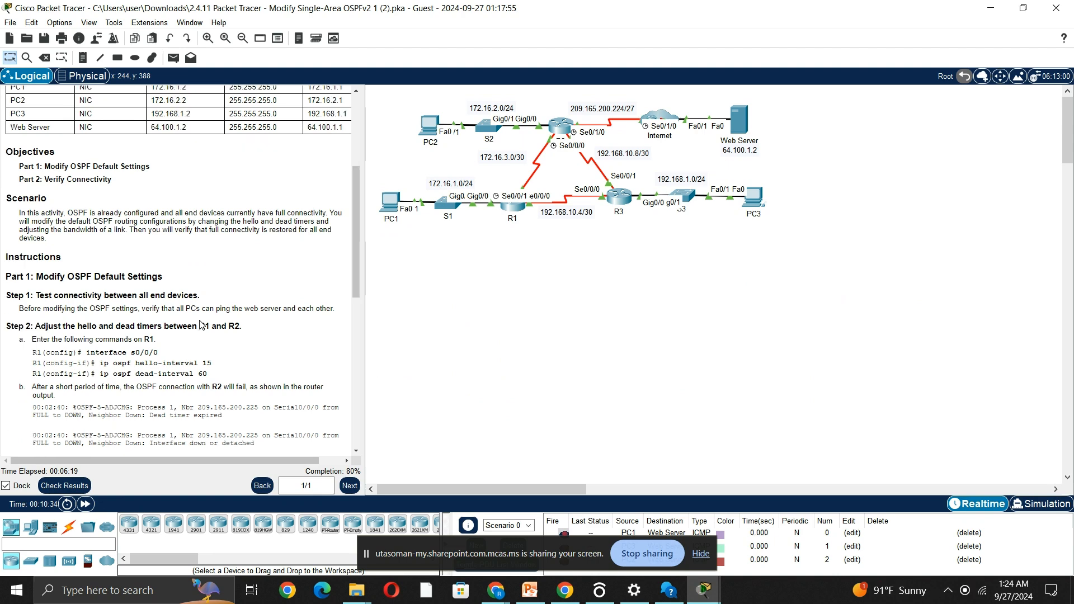
{"action": "scroll", "coordinate": [200, 325], "scroll_direction": "down", "scroll_amount": 4}
{"action": "scroll", "coordinate": [172, 347], "scroll_direction": "down", "scroll_amount": 1}
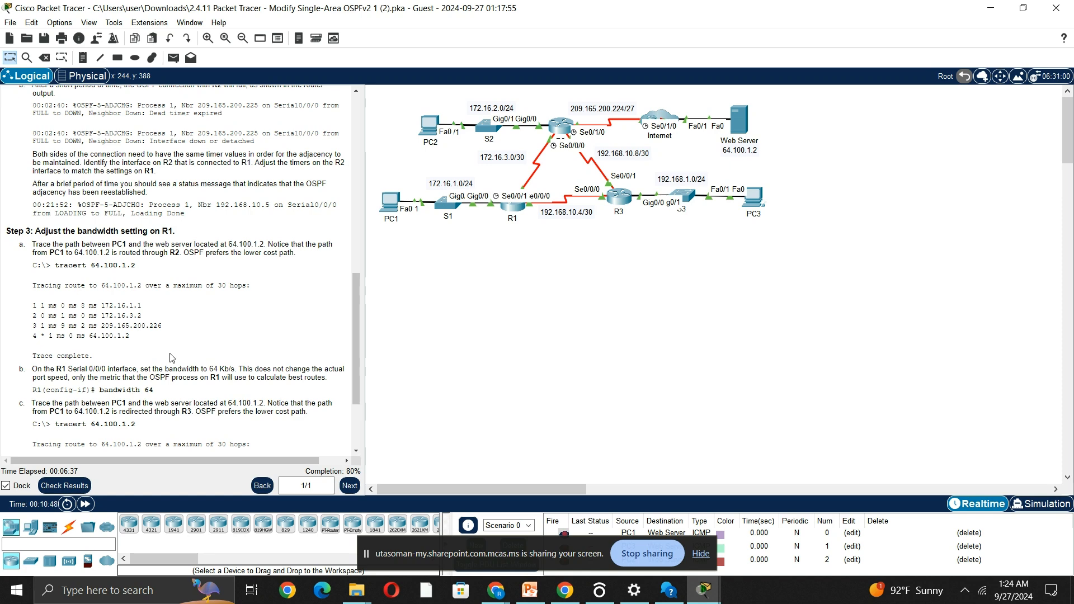
{"action": "left_click", "coordinate": [510, 211]}
{"action": "type", "text": "end"}
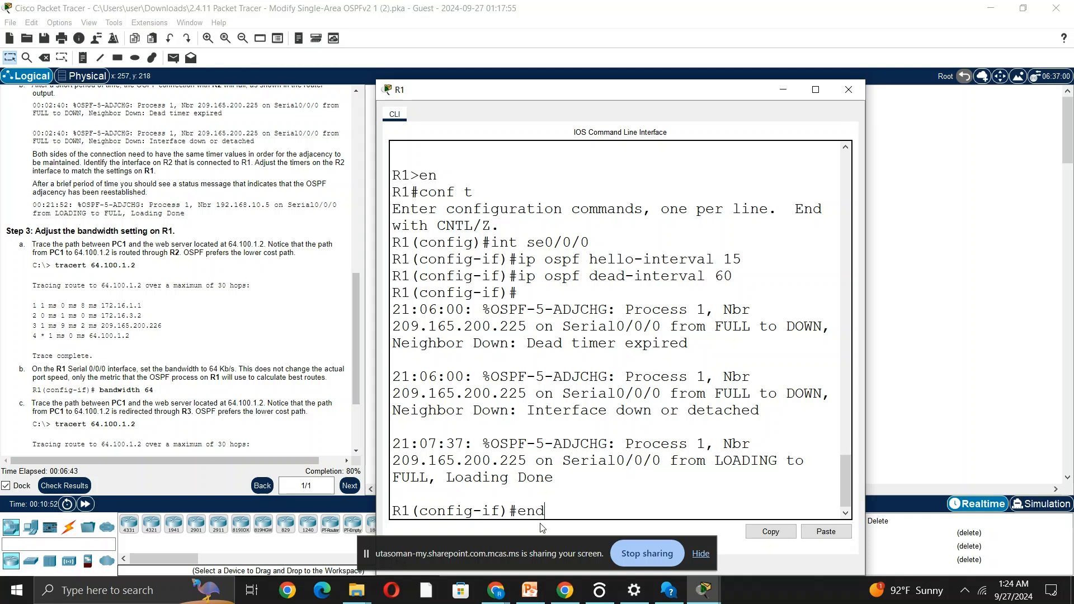
{"action": "key", "text": "Return"}
{"action": "key", "text": "Return"}
Show the details of interface se0/0/0 on R1 and highlight its available bandwidth value.
{"action": "type", "text": "sh"}
{"action": "key", "text": "Return"}
{"action": "type", "text": "sh i"}
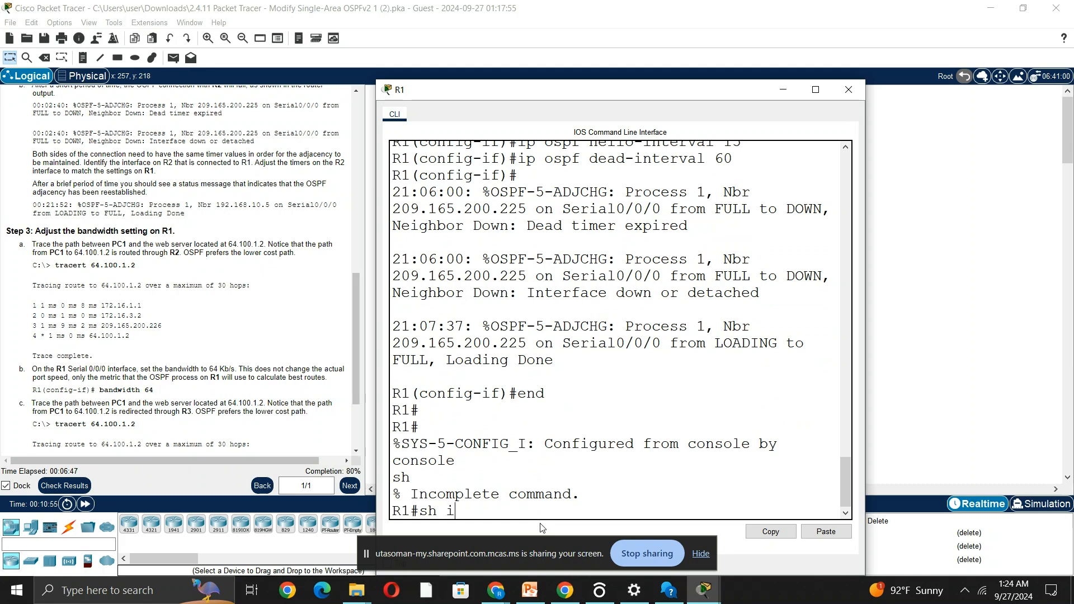
{"action": "type", "text": "nt se0/0/0"}
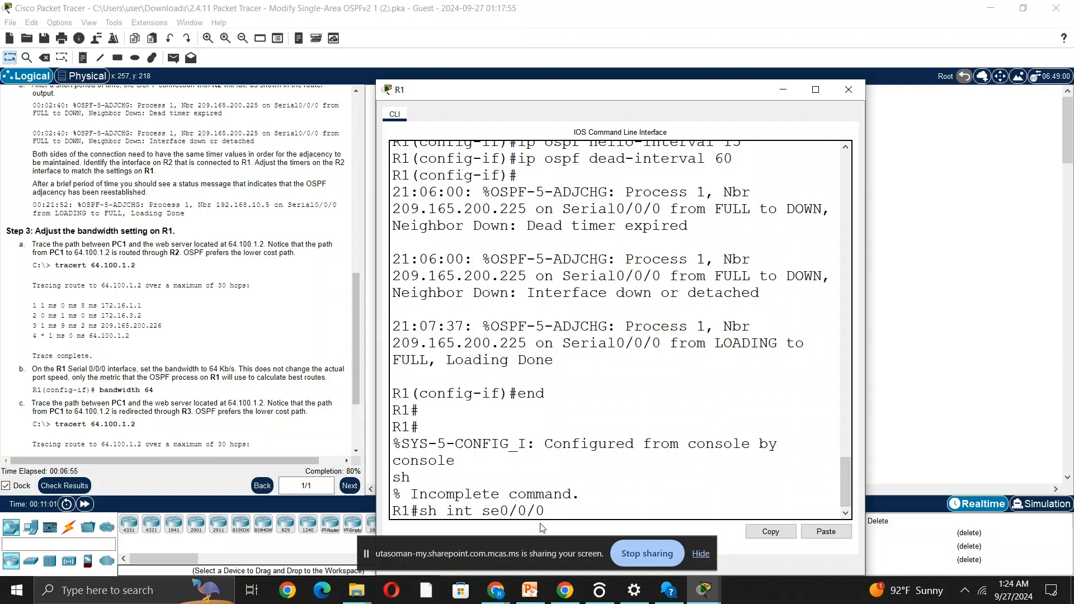
{"action": "key", "text": "Return"}
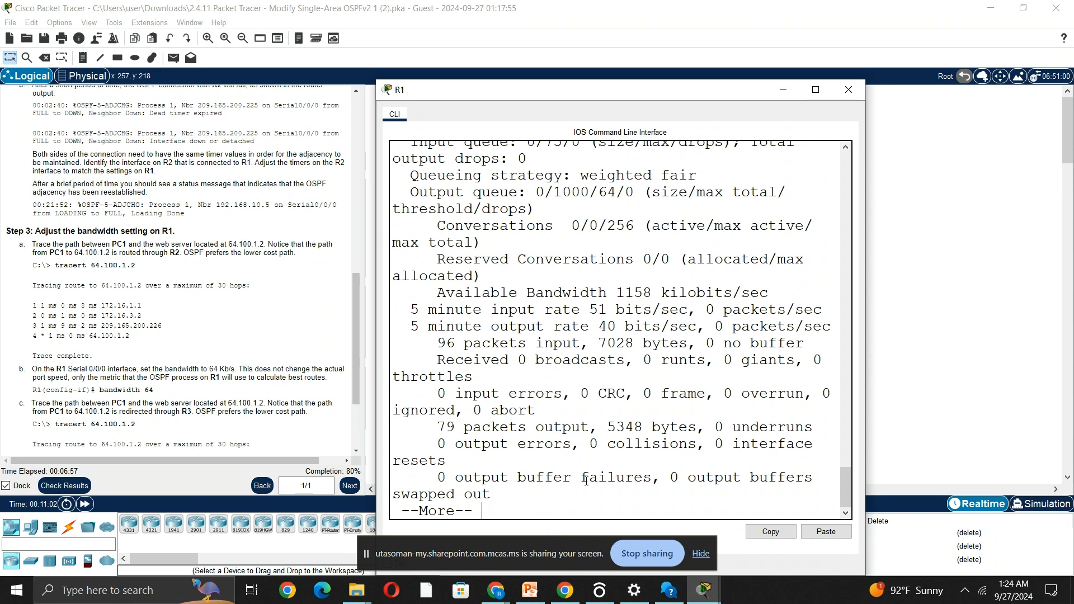
{"action": "left_click_drag", "start_coordinate": [617, 292], "coordinate": [779, 293]}
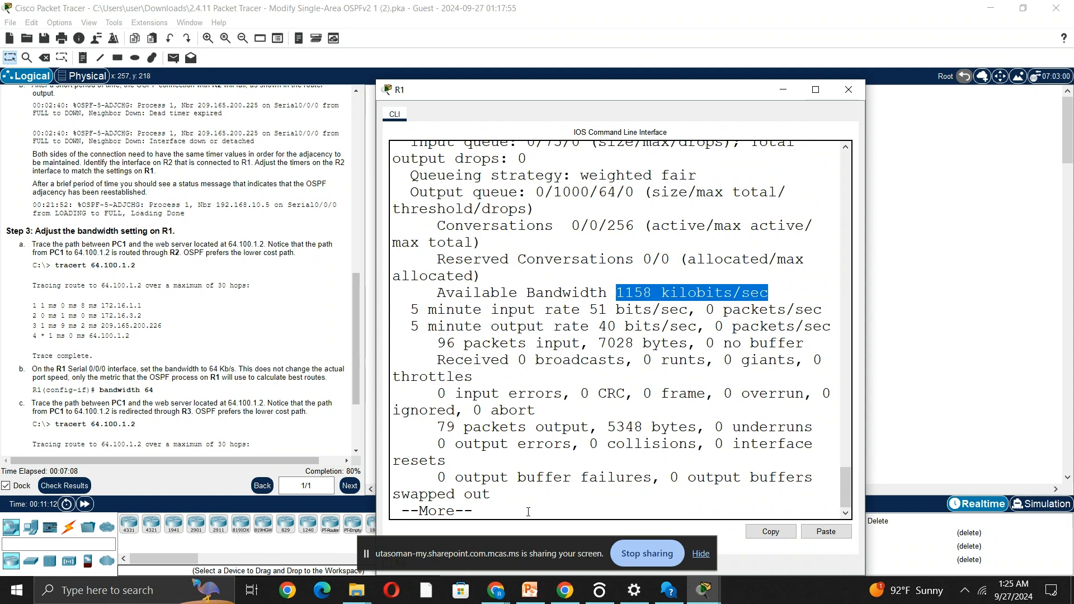
Show the OSPF details of interface se0/0/0 on R1 to examine its cost and timers.
{"action": "key", "text": "space"}
{"action": "type", "text": "sh ip os"}
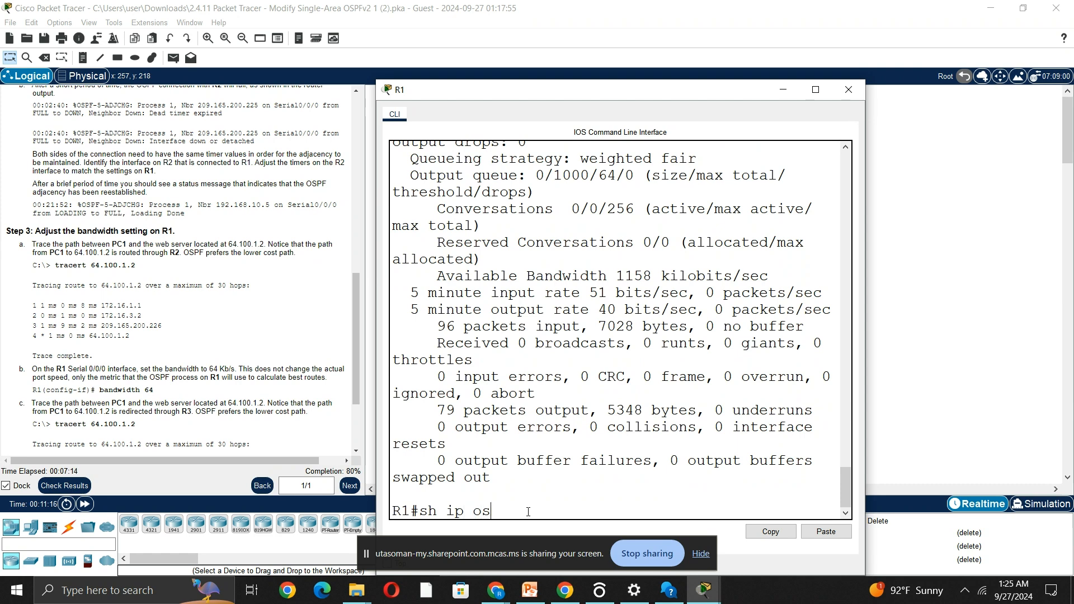
{"action": "type", "text": "pf int "}
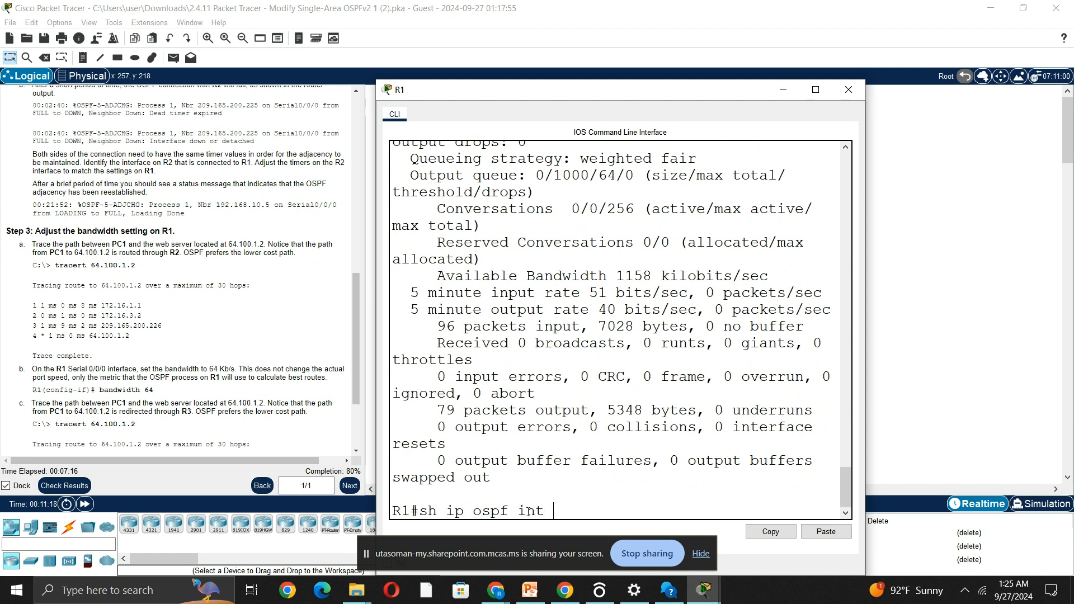
{"action": "type", "text": "se0/0/0"}
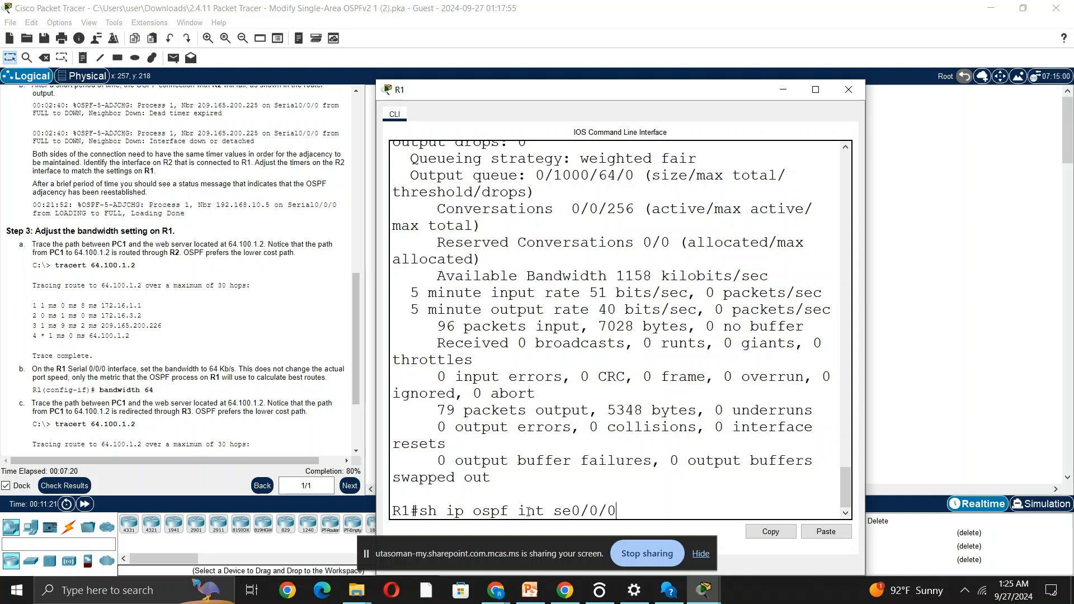
{"action": "scroll", "coordinate": [635, 282], "scroll_direction": "up", "scroll_amount": 1}
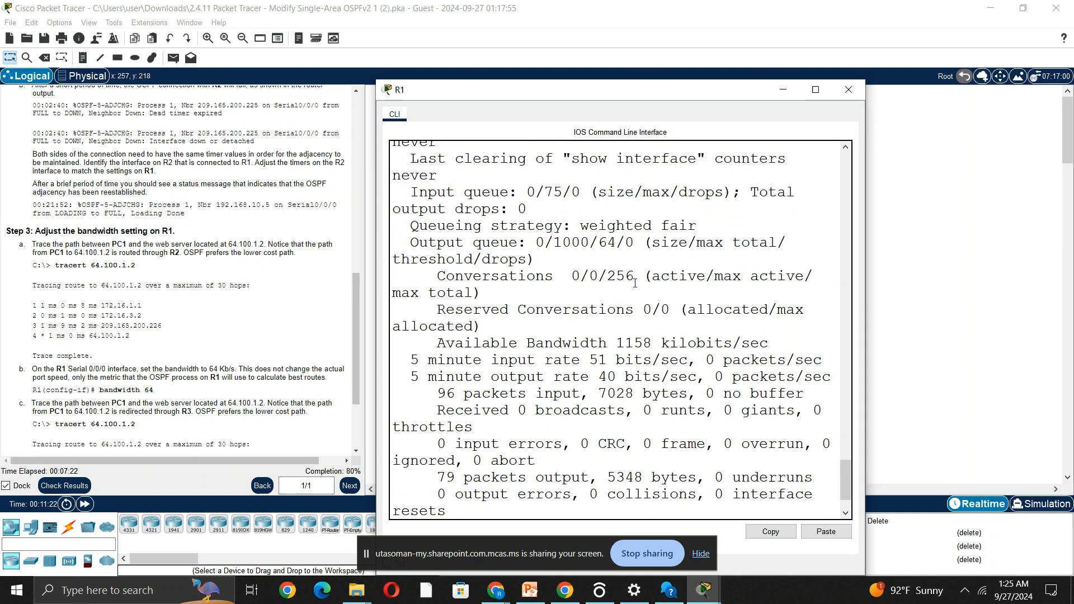
{"action": "scroll", "coordinate": [615, 258], "scroll_direction": "up", "scroll_amount": 1}
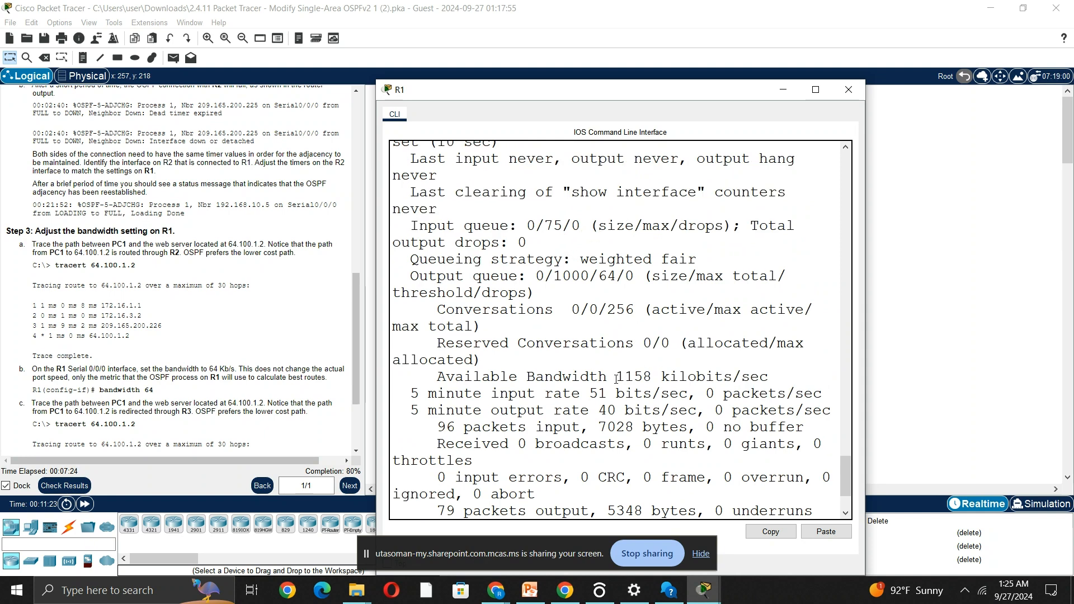
{"action": "scroll", "coordinate": [670, 279], "scroll_direction": "down", "scroll_amount": 3}
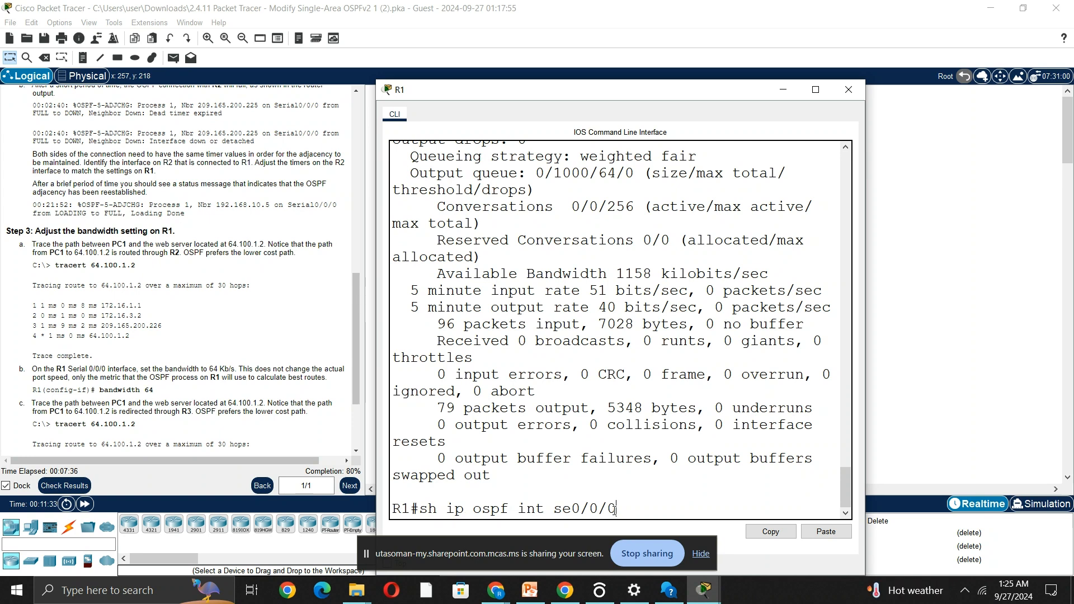
{"action": "key", "text": "Return"}
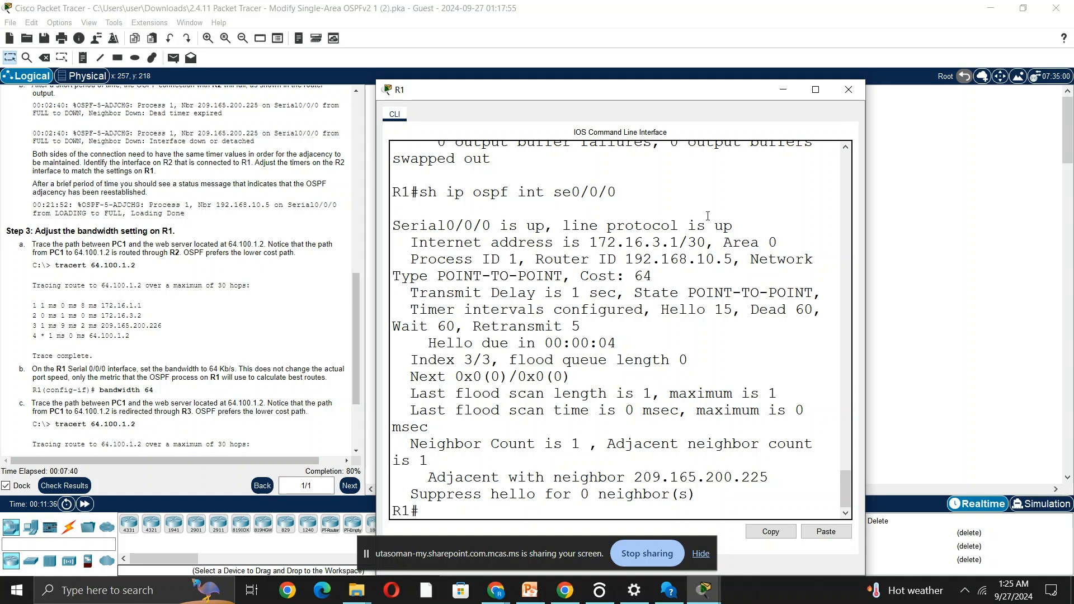
Highlight the OSPF cost of R1's se0/0/0 and read the rest of the Step 3 instructions.
{"action": "double_click", "coordinate": [638, 276]}
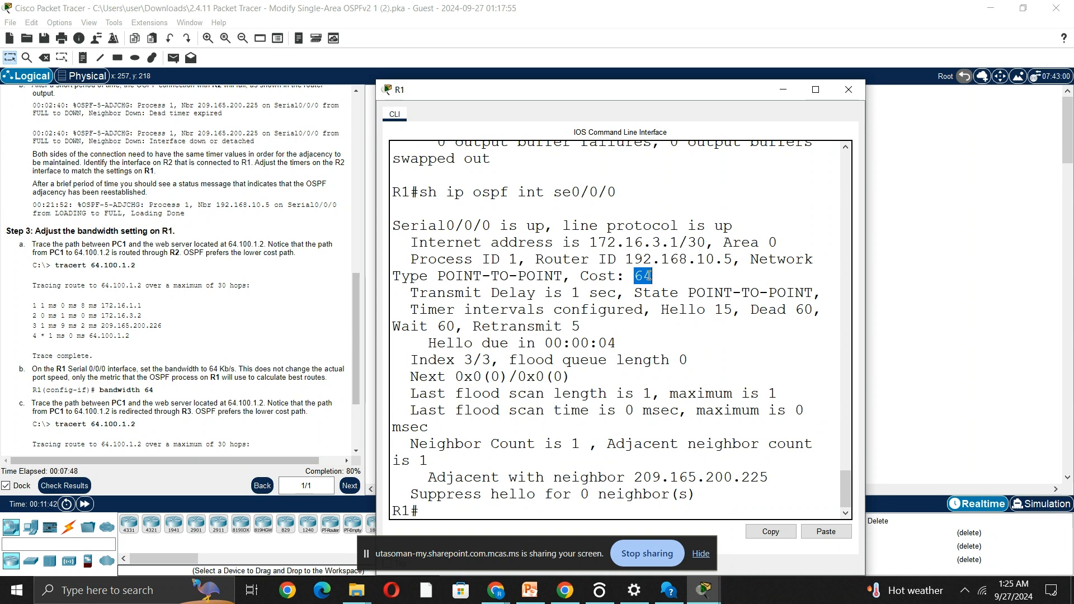
{"action": "left_click", "coordinate": [782, 91]}
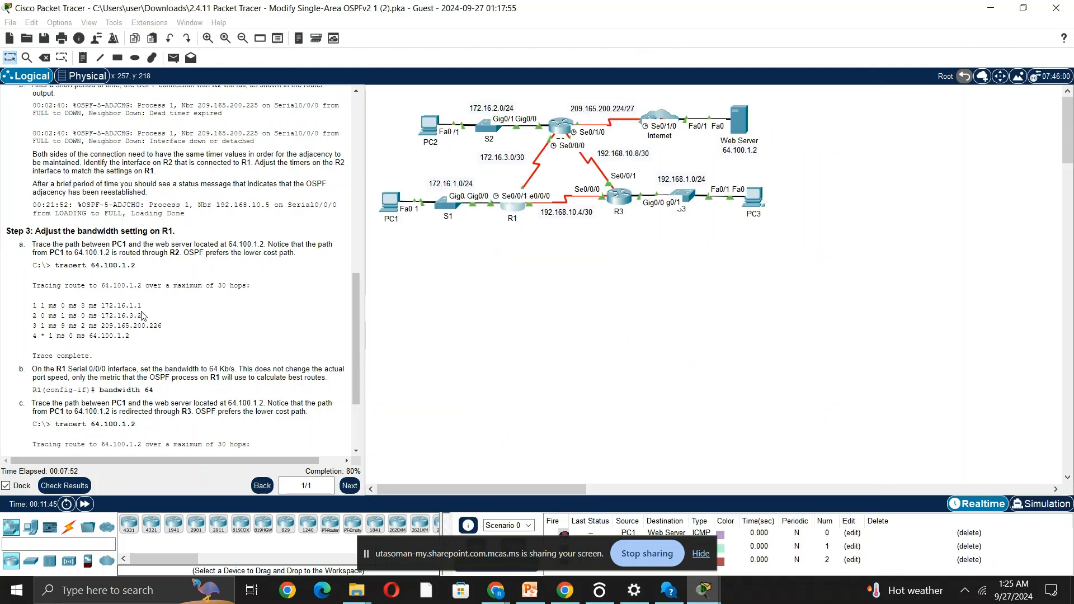
{"action": "scroll", "coordinate": [142, 316], "scroll_direction": "down", "scroll_amount": 5}
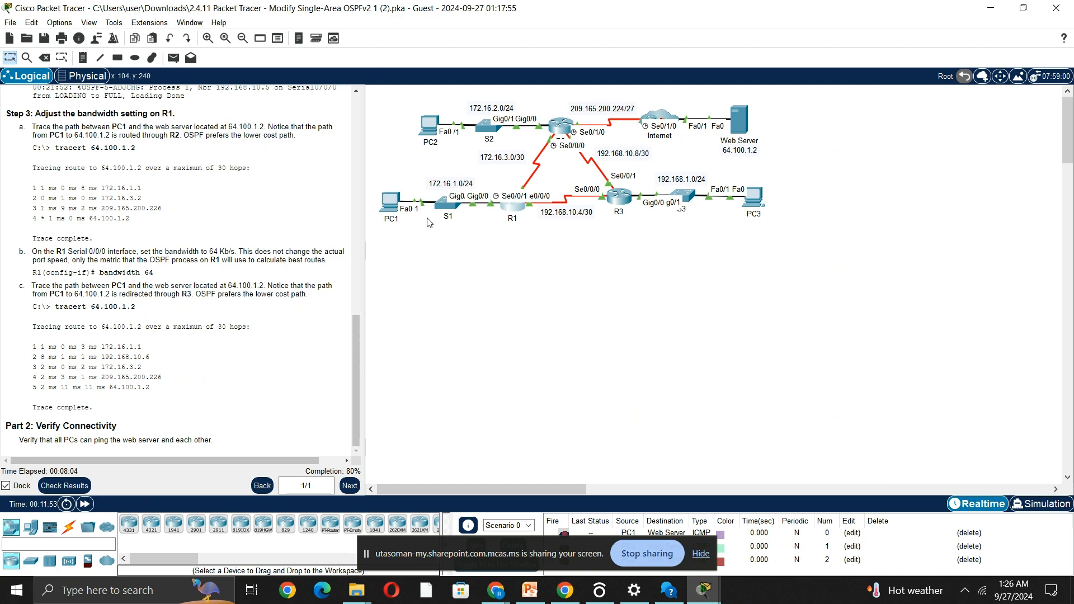
Enter interface configuration mode for se0/0/0 in R1's console.
{"action": "left_click", "coordinate": [512, 208]}
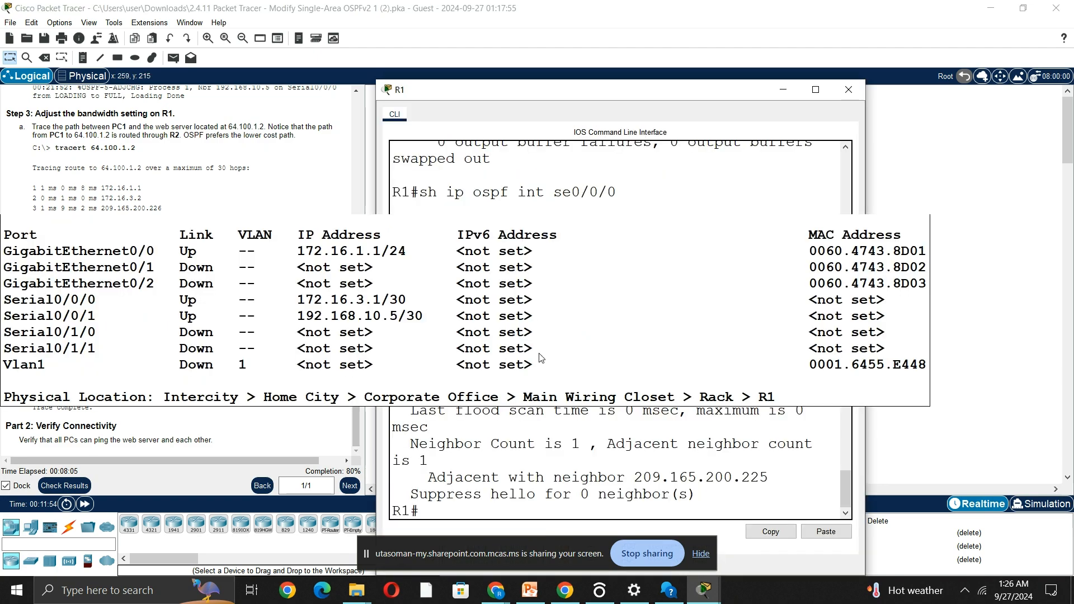
{"action": "left_click", "coordinate": [470, 515]}
{"action": "type", "text": "conf t"}
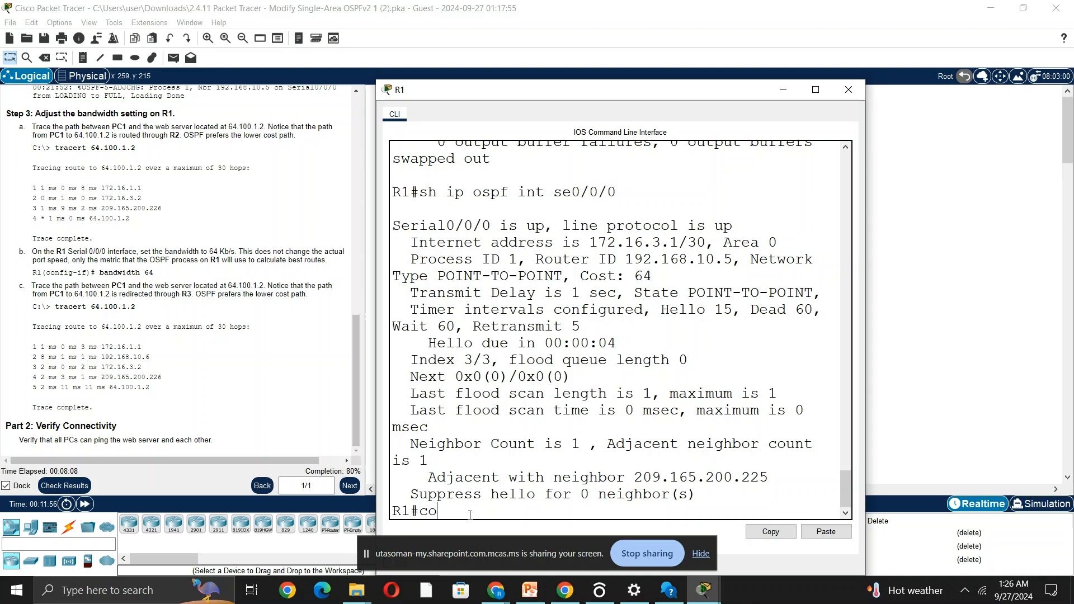
{"action": "key", "text": "Return"}
{"action": "type", "text": "int se"}
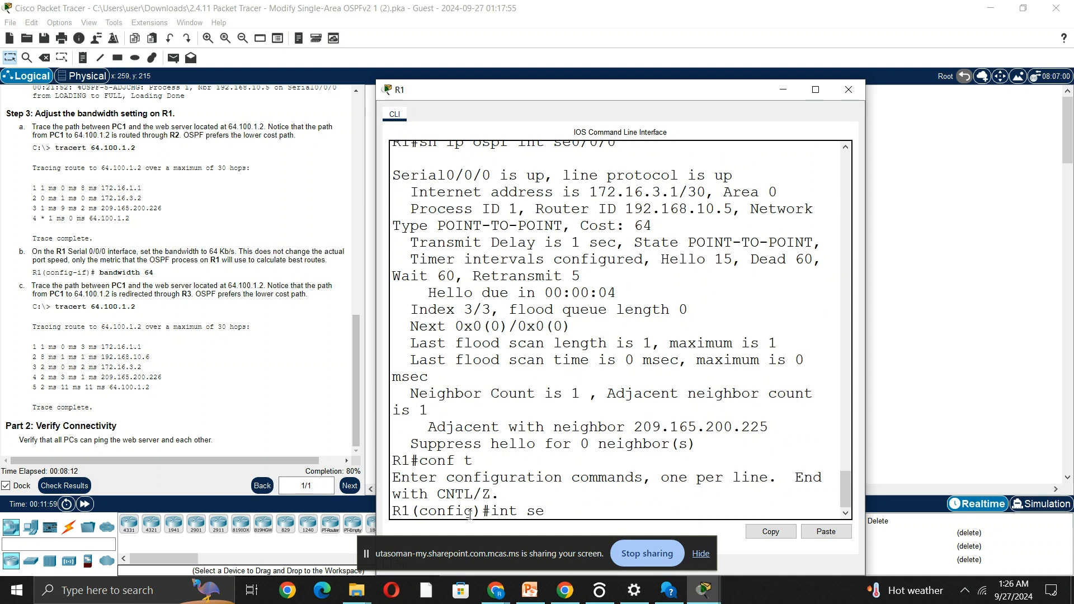
{"action": "type", "text": "0/0/0"}
{"action": "key", "text": "Return"}
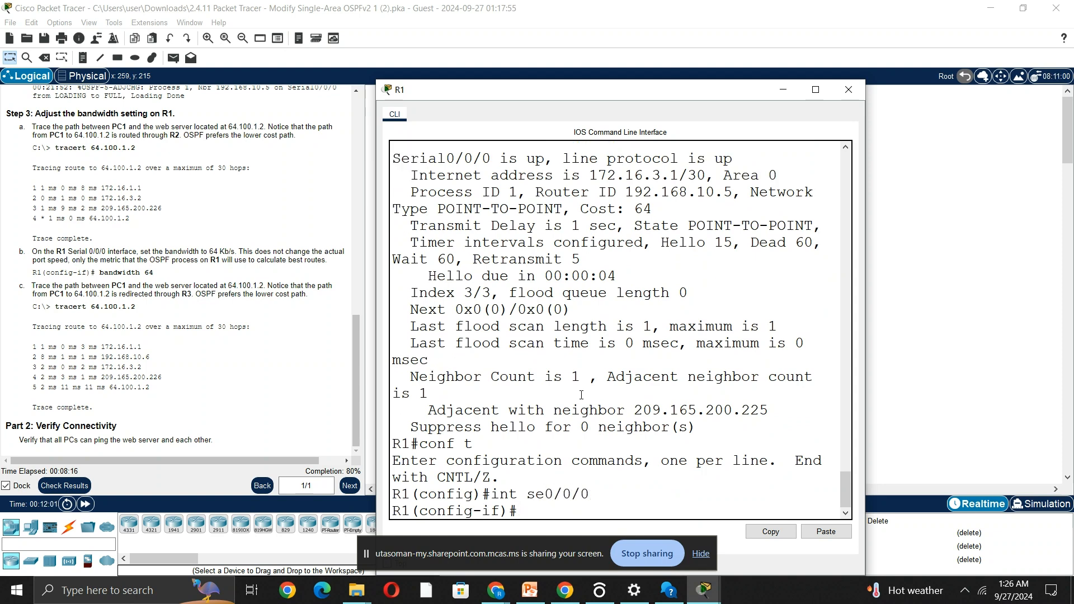
Set the bandwidth of R1's se0/0/0 interface to 64 and return to privileged EXEC mode.
{"action": "scroll", "coordinate": [580, 391], "scroll_direction": "up", "scroll_amount": 7}
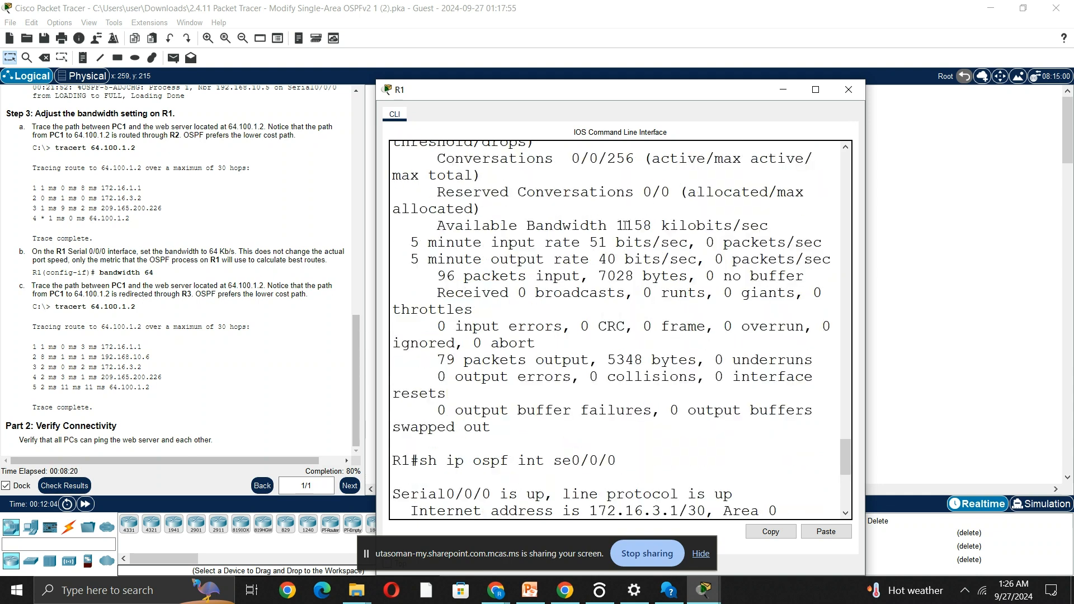
{"action": "scroll", "coordinate": [610, 408], "scroll_direction": "down", "scroll_amount": 7}
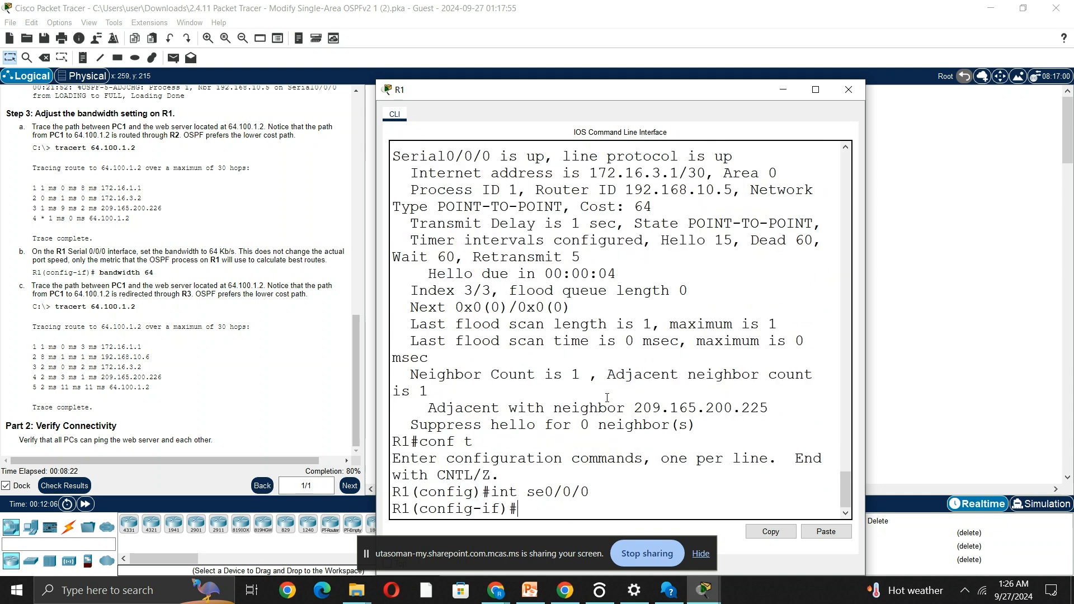
{"action": "type", "text": "ban"}
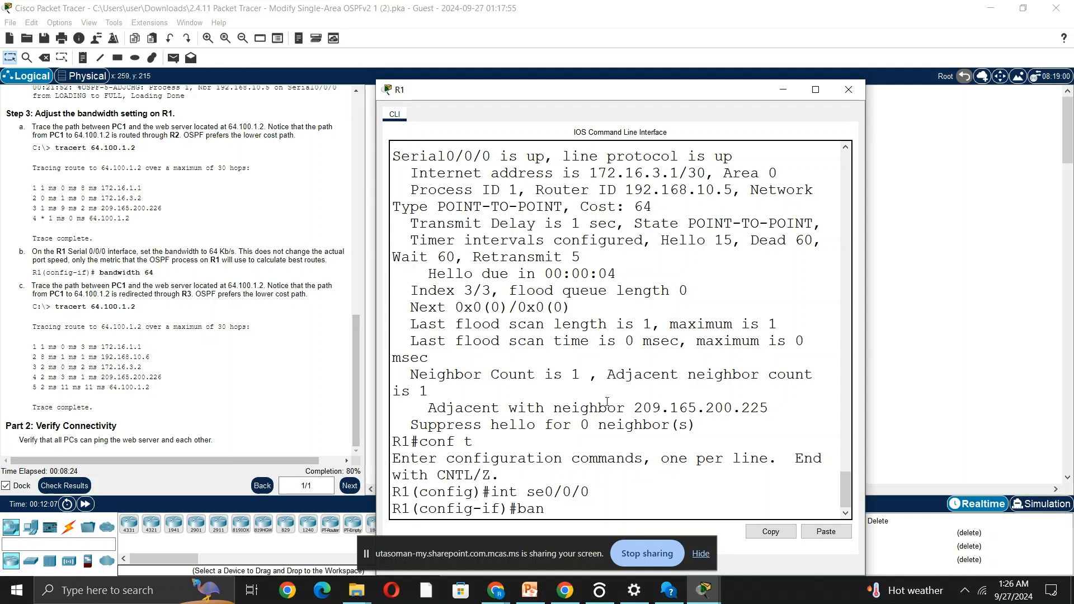
{"action": "type", "text": "dwidth 64"}
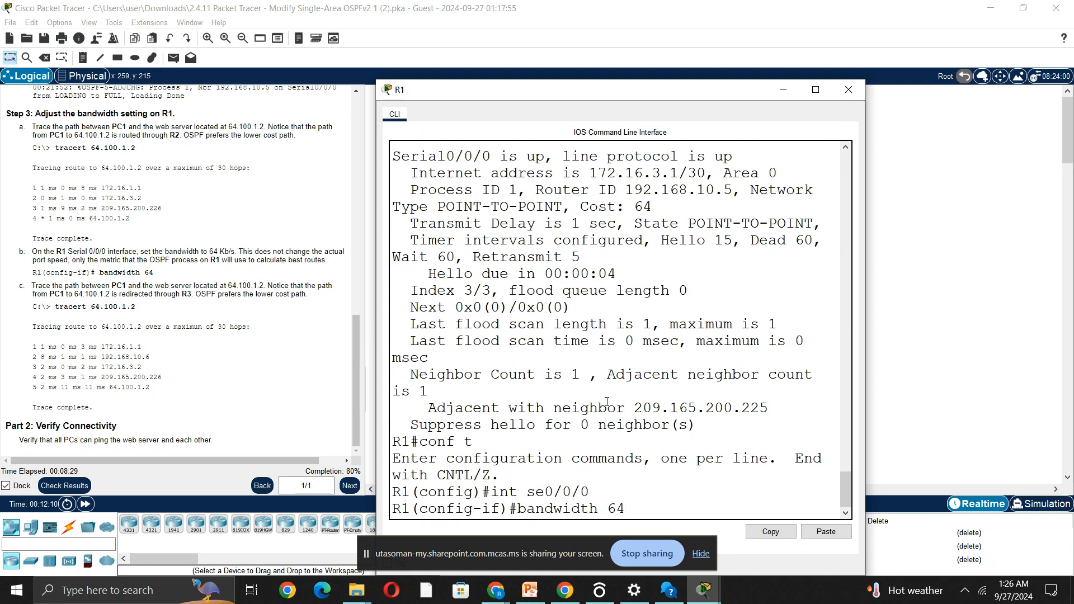
{"action": "key", "text": "Return"}
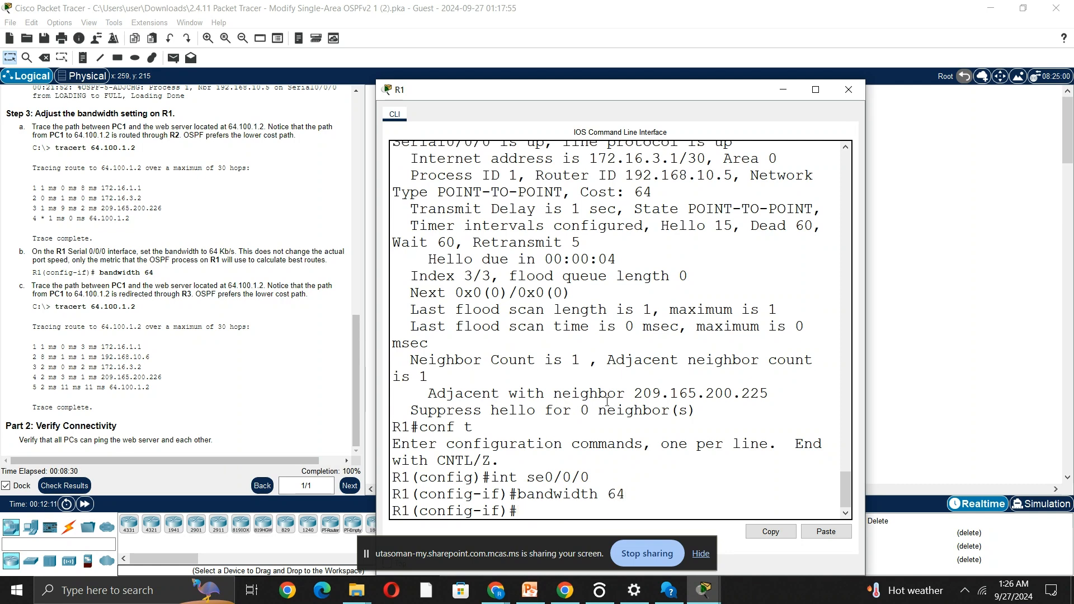
{"action": "type", "text": "end"}
{"action": "key", "text": "Return"}
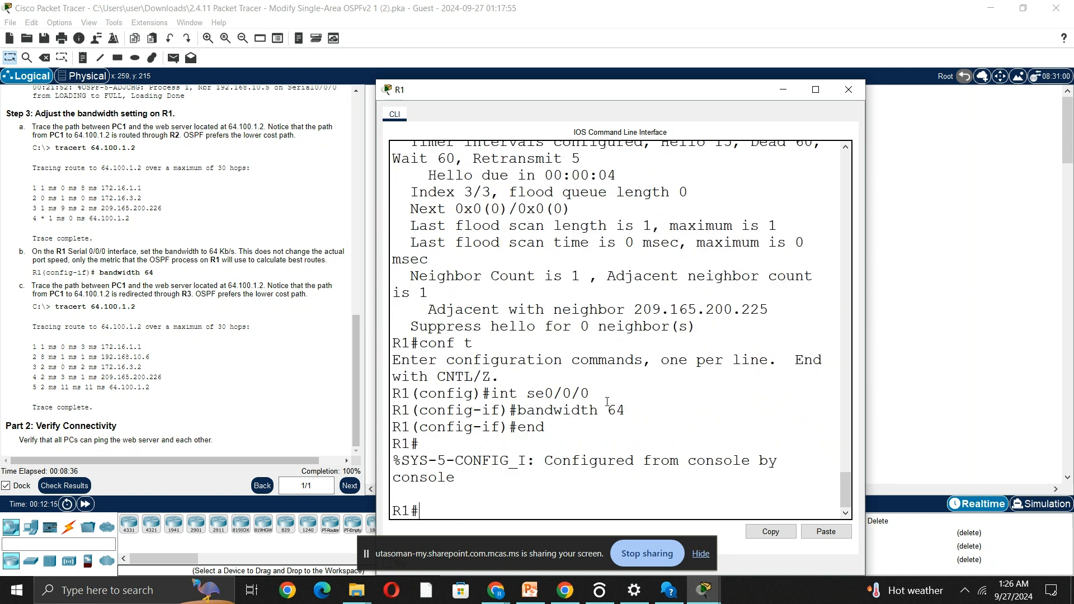
Show the details of interface se0/0/0 on R1 and review the output in a maximized console window.
{"action": "type", "text": "sh int se0/0"}
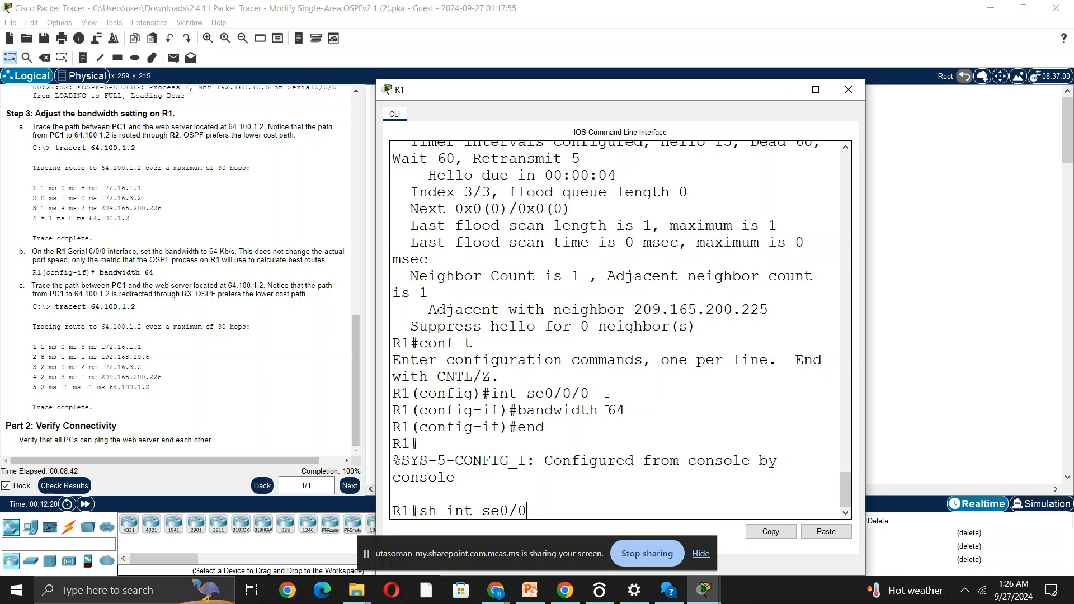
{"action": "type", "text": "/0"}
{"action": "key", "text": "Return"}
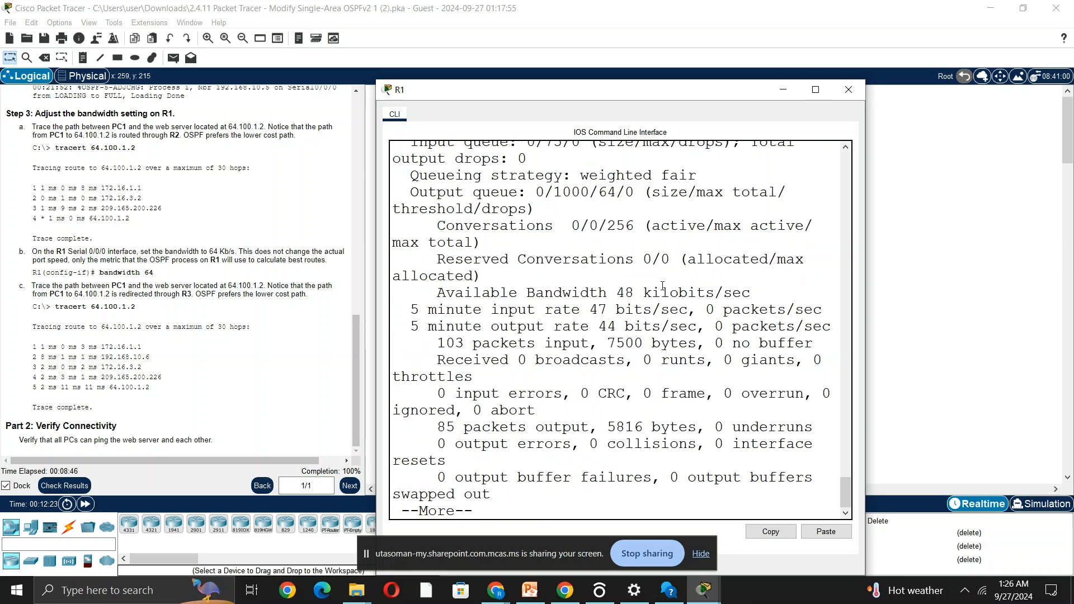
{"action": "scroll", "coordinate": [615, 310], "scroll_direction": "up", "scroll_amount": 2}
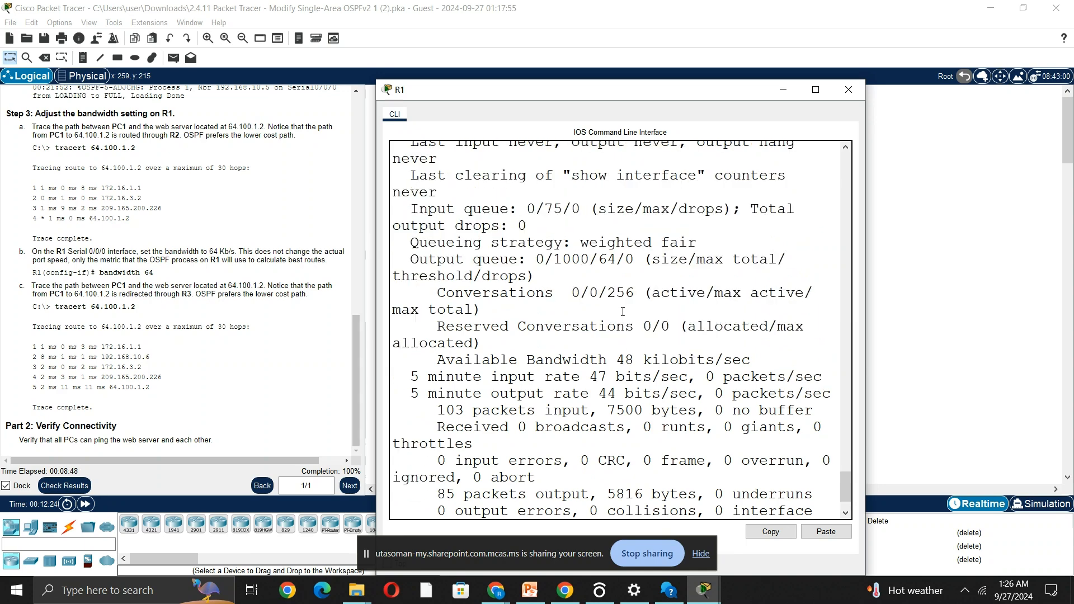
{"action": "scroll", "coordinate": [649, 294], "scroll_direction": "up", "scroll_amount": 5}
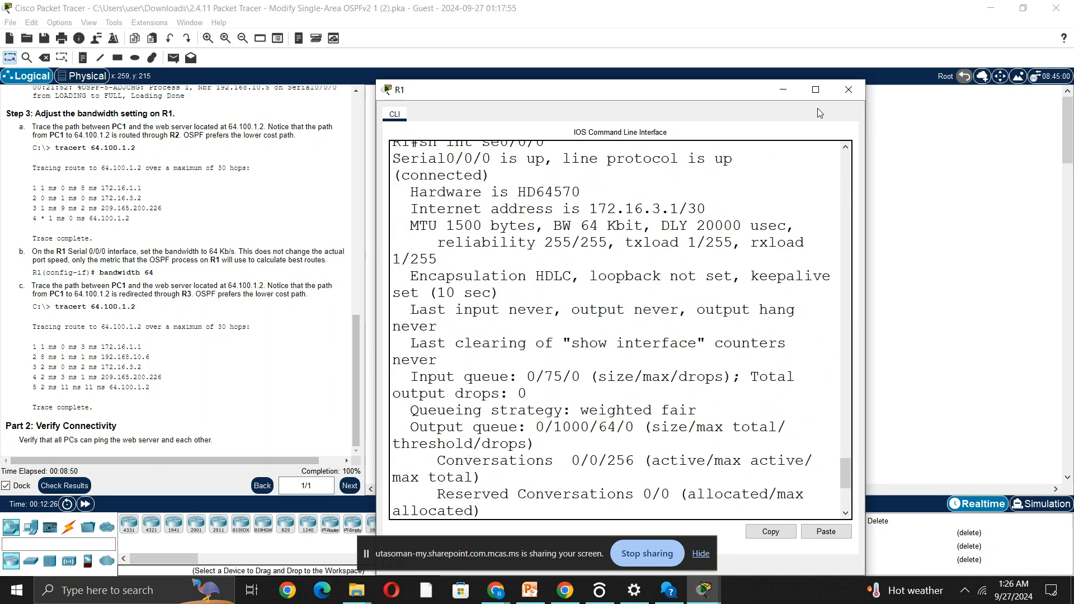
{"action": "left_click", "coordinate": [817, 90]}
{"action": "scroll", "coordinate": [443, 250], "scroll_direction": "up", "scroll_amount": 3}
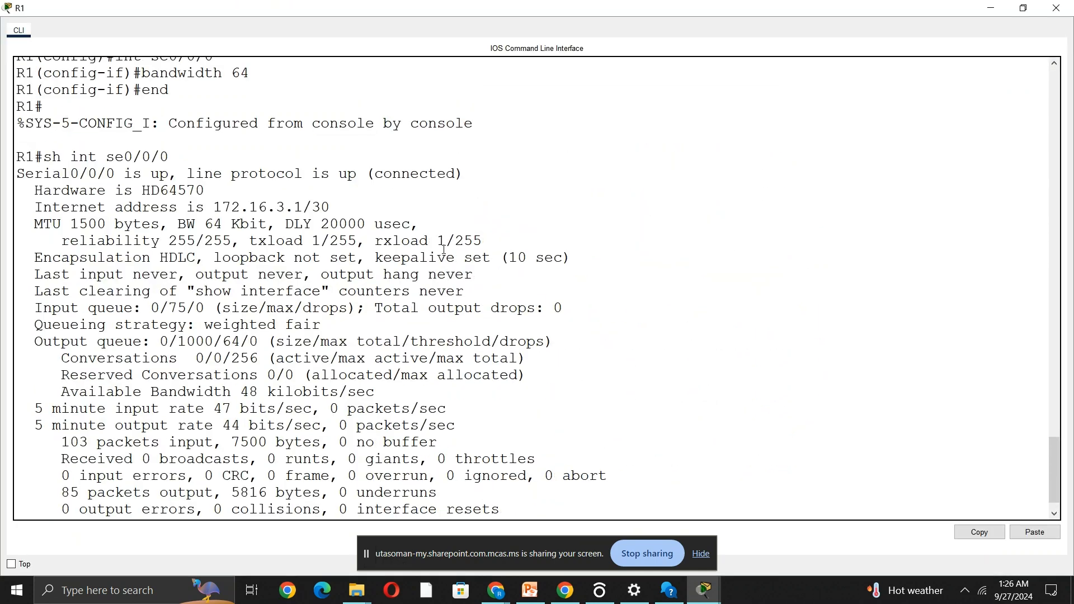
{"action": "scroll", "coordinate": [444, 250], "scroll_direction": "up", "scroll_amount": 2}
{"action": "scroll", "coordinate": [326, 317], "scroll_direction": "down", "scroll_amount": 3}
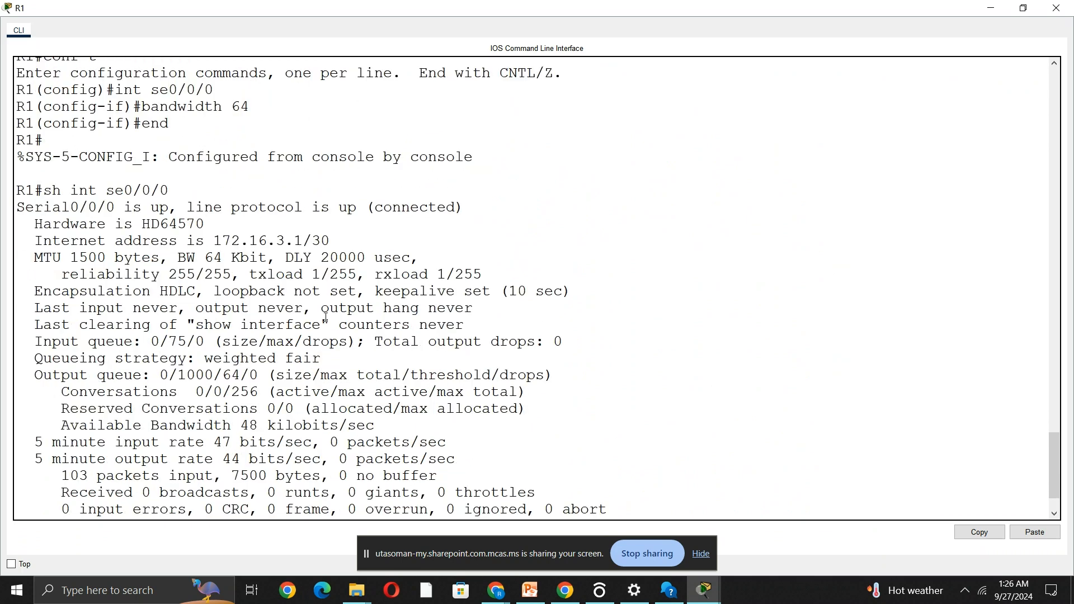
{"action": "scroll", "coordinate": [326, 317], "scroll_direction": "down", "scroll_amount": 2}
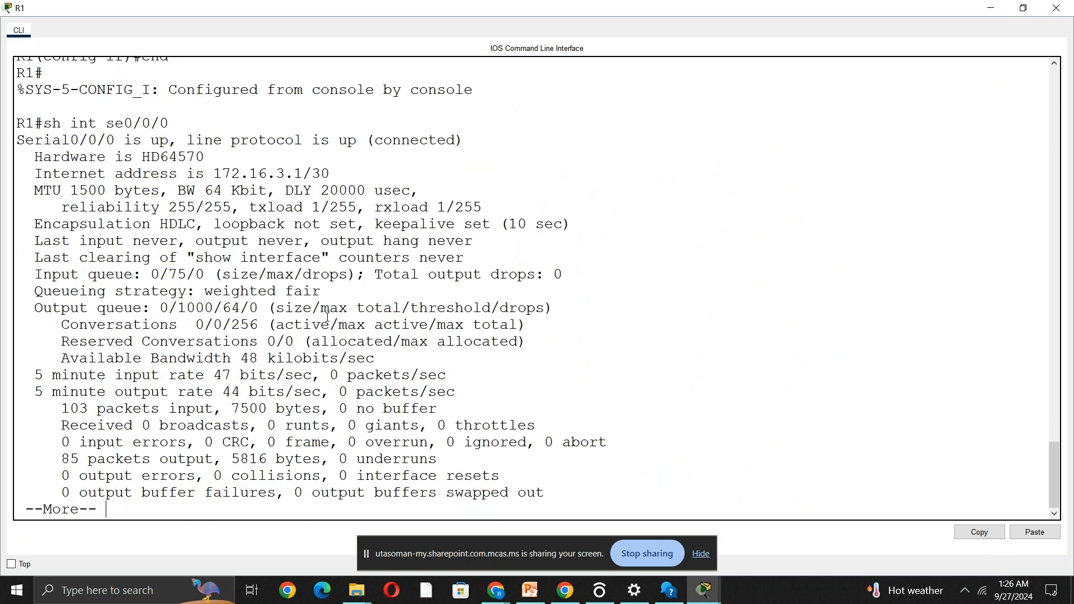
Page through to the end of the interface output and highlight the BW value of se0/0/0.
{"action": "key", "text": "space"}
{"action": "key", "text": "Return"}
{"action": "key", "text": "Return"}
{"action": "key", "text": "Return"}
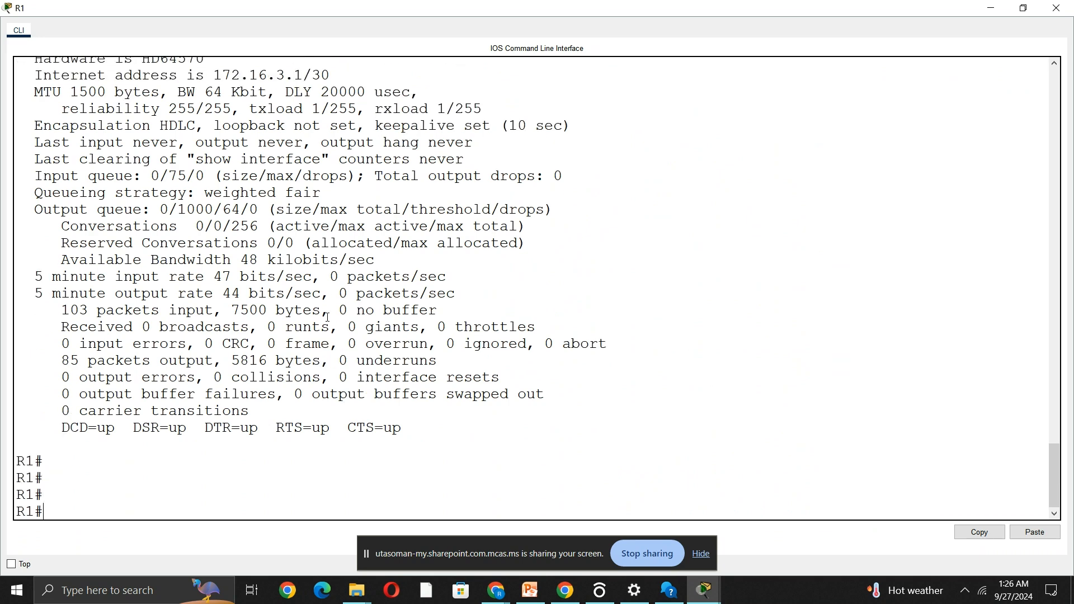
{"action": "scroll", "coordinate": [327, 317], "scroll_direction": "up", "scroll_amount": 2}
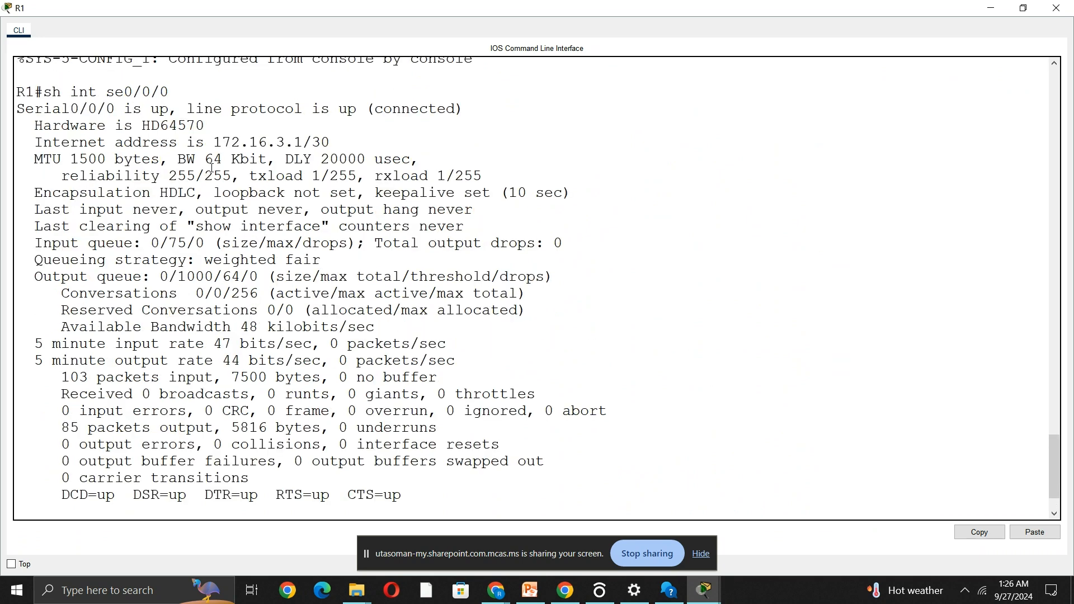
{"action": "left_click_drag", "start_coordinate": [204, 160], "coordinate": [268, 160]}
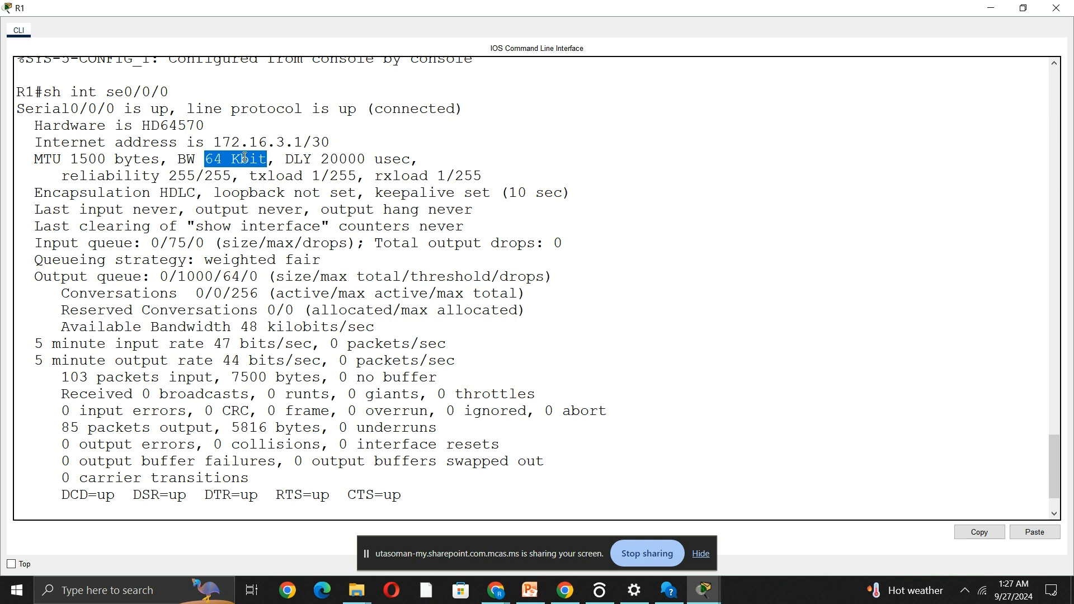
Show the OSPF details of interface se0/0/0 on R1 and highlight its cost.
{"action": "scroll", "coordinate": [182, 453], "scroll_direction": "down", "scroll_amount": 2}
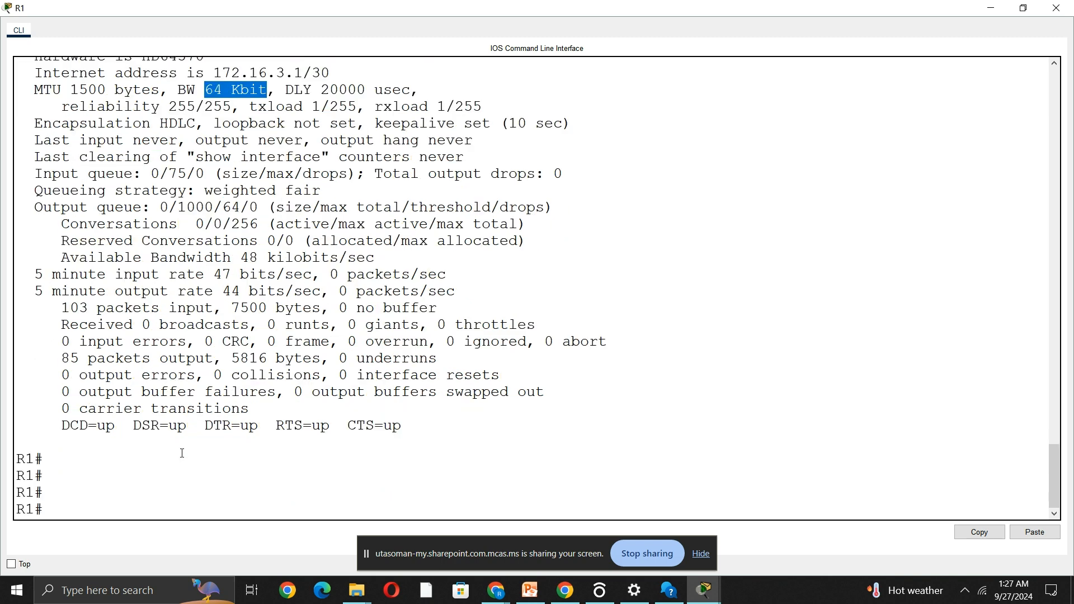
{"action": "left_click", "coordinate": [81, 499]}
{"action": "type", "text": "sh ip ospf int se0/0/0"}
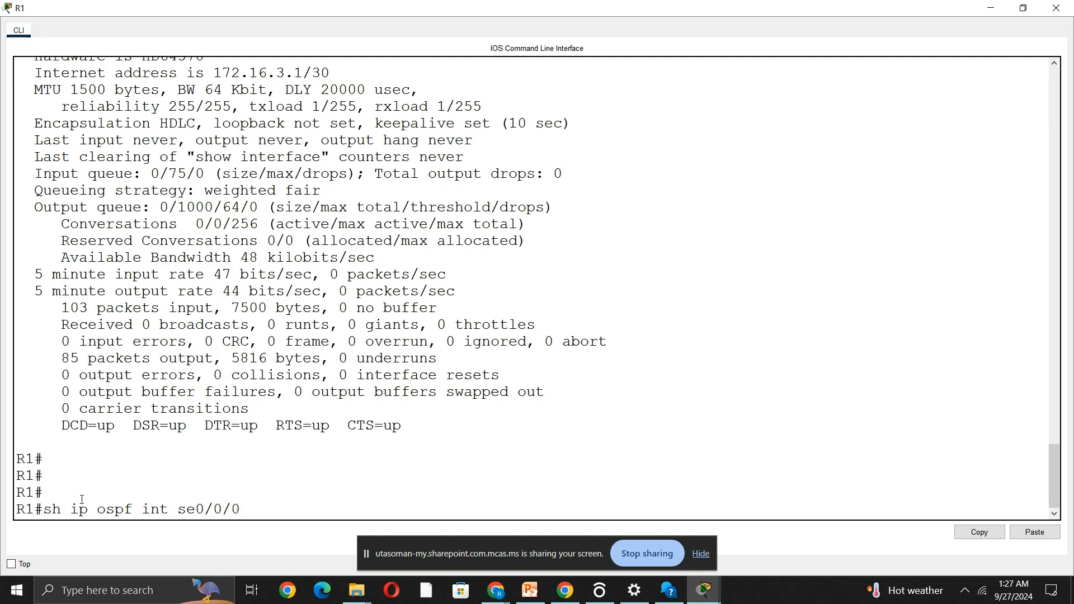
{"action": "key", "text": "Return"}
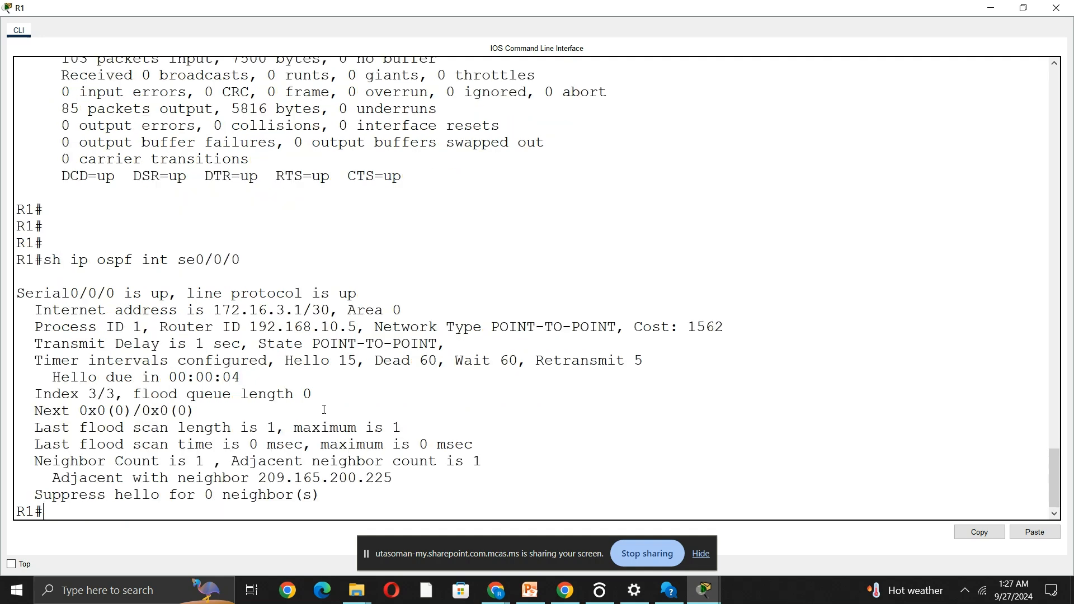
{"action": "left_click_drag", "start_coordinate": [687, 328], "coordinate": [724, 334]}
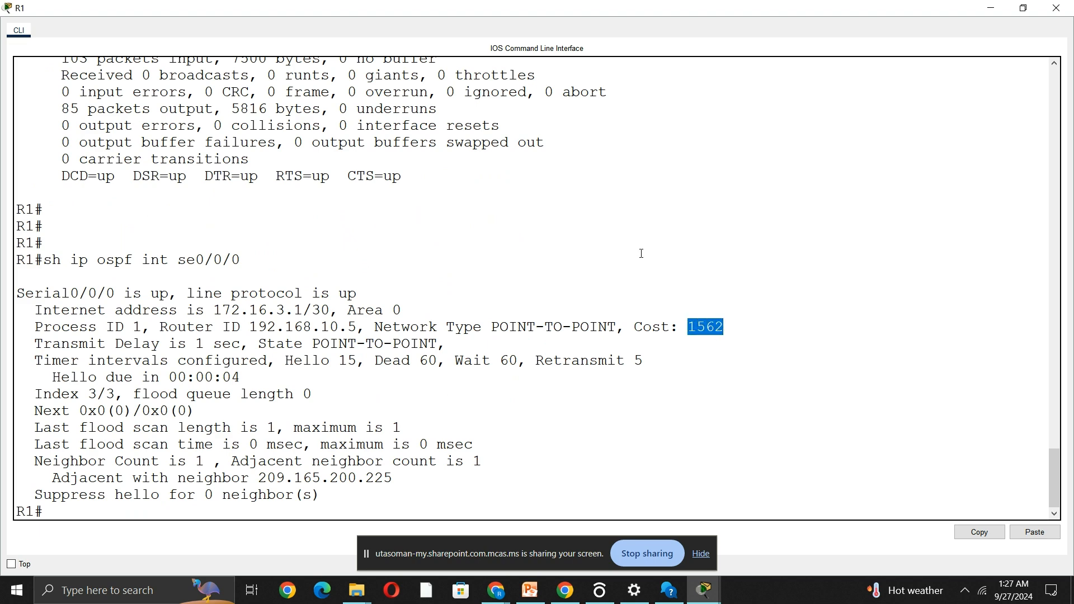
Go back to the earlier se0/0/0 output from before the bandwidth change and highlight its BW value.
{"action": "scroll", "coordinate": [639, 254], "scroll_direction": "up", "scroll_amount": 1}
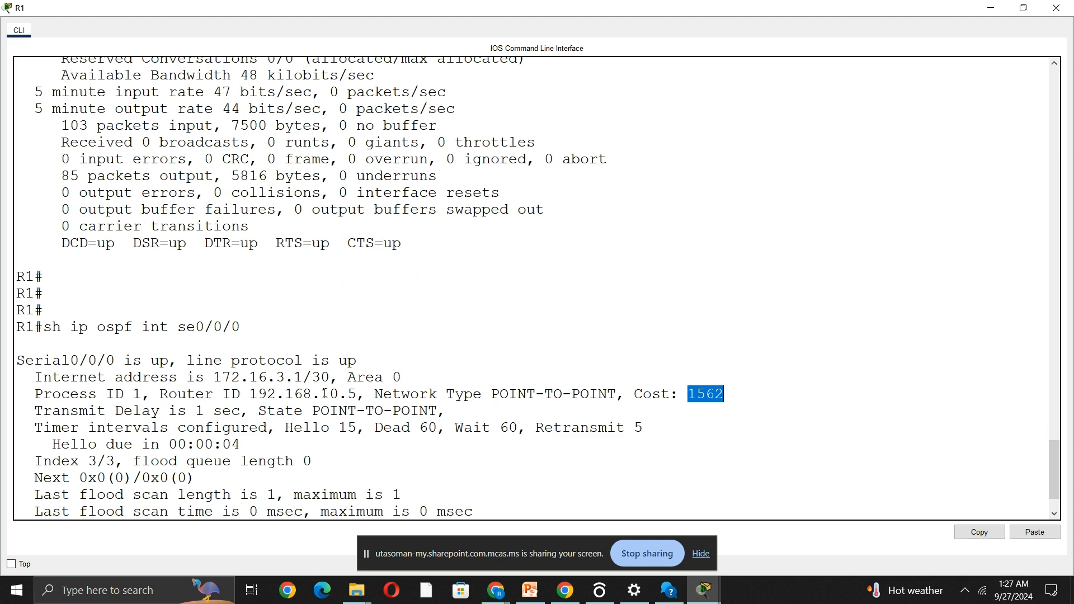
{"action": "scroll", "coordinate": [324, 393], "scroll_direction": "up", "scroll_amount": 10}
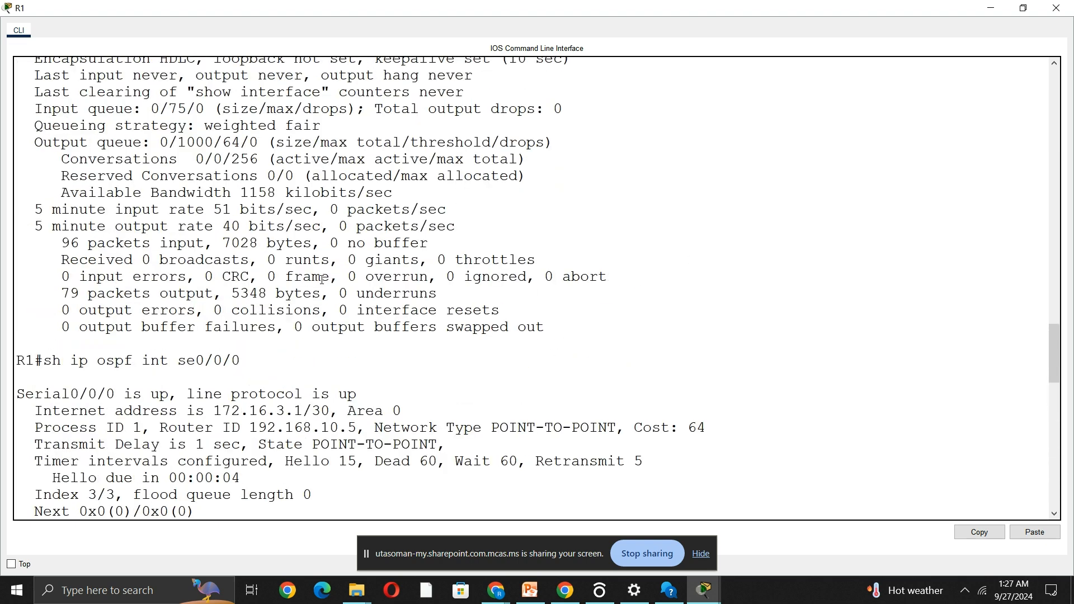
{"action": "scroll", "coordinate": [323, 279], "scroll_direction": "up", "scroll_amount": 2}
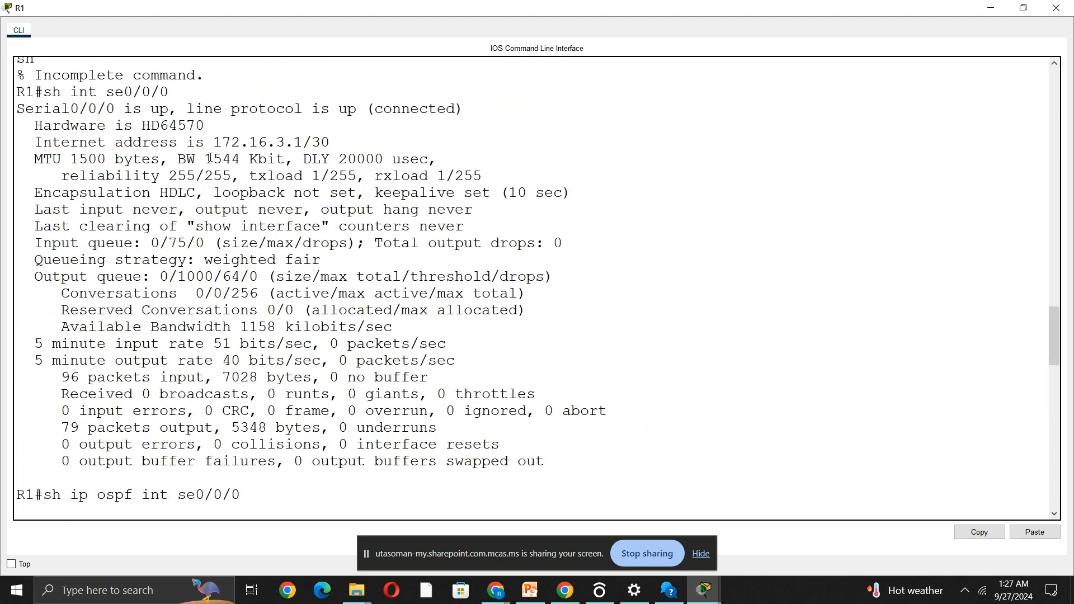
{"action": "left_click_drag", "start_coordinate": [204, 158], "coordinate": [242, 155]}
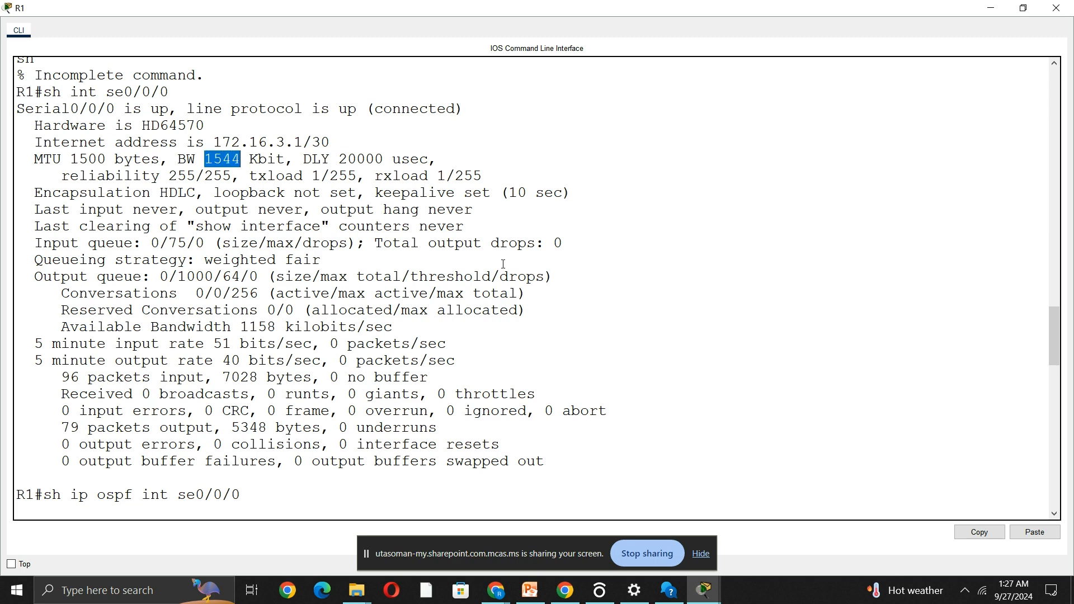
{"action": "key", "text": "Return"}
{"action": "left_click_drag", "start_coordinate": [688, 360], "coordinate": [696, 361]}
Compare the BW value of se0/0/0 after the change with its latest OSPF cost, and minimize R1's console.
{"action": "scroll", "coordinate": [445, 358], "scroll_direction": "down", "scroll_amount": 9}
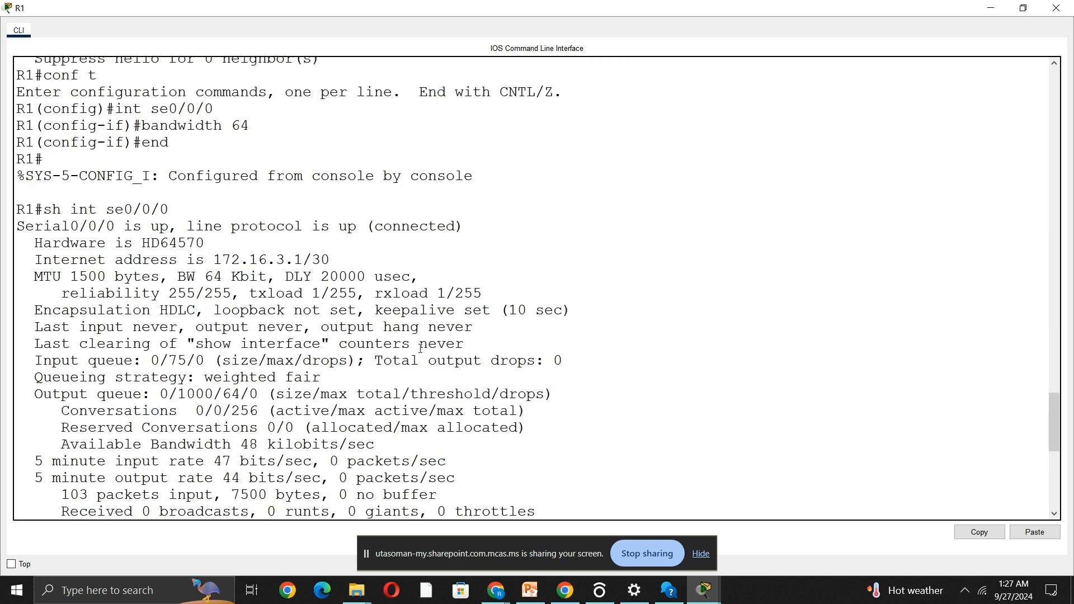
{"action": "left_click_drag", "start_coordinate": [204, 276], "coordinate": [269, 277]}
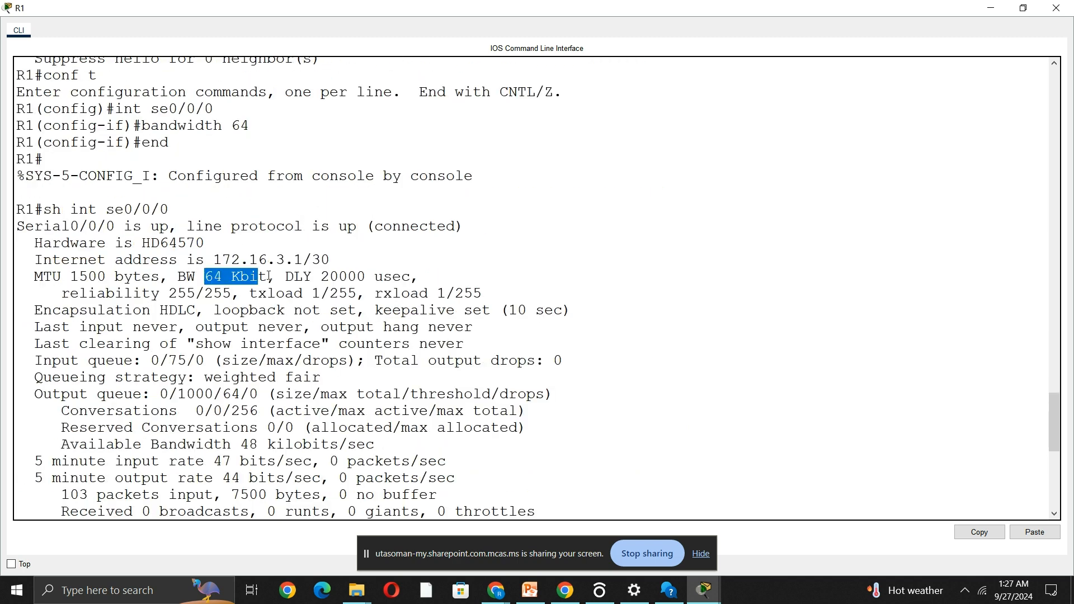
{"action": "scroll", "coordinate": [575, 373], "scroll_direction": "down", "scroll_amount": 5}
{"action": "scroll", "coordinate": [575, 373], "scroll_direction": "down", "scroll_amount": 3}
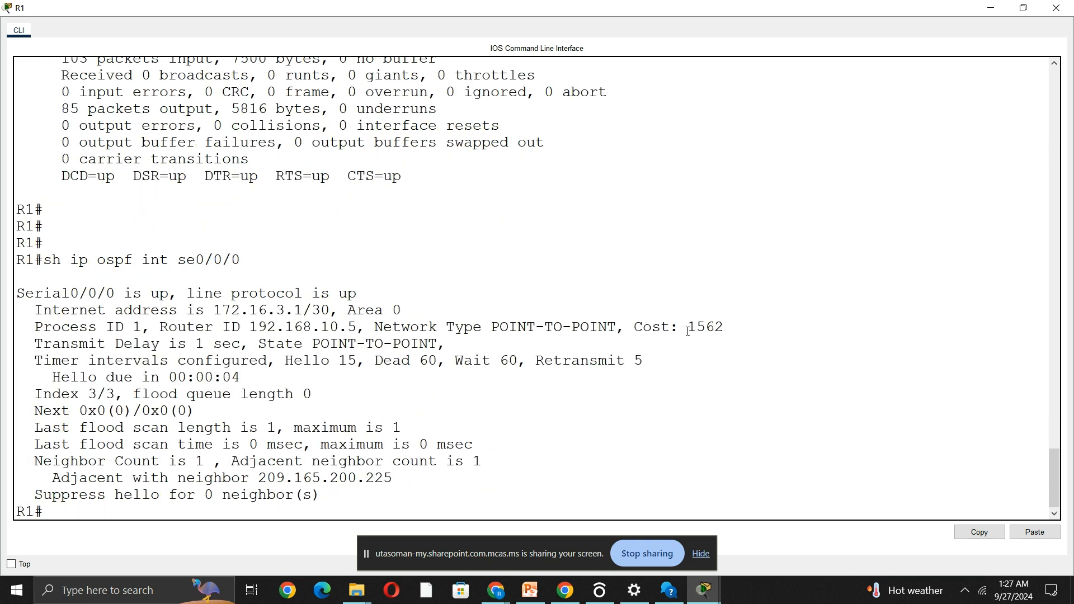
{"action": "left_click_drag", "start_coordinate": [688, 327], "coordinate": [750, 330]}
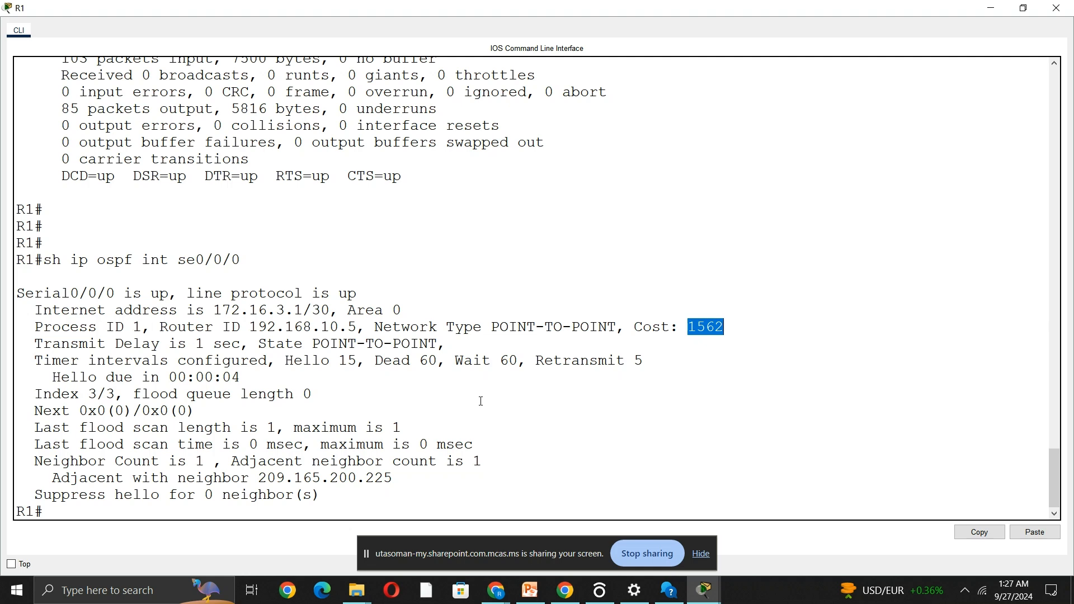
{"action": "left_click", "coordinate": [991, 7]}
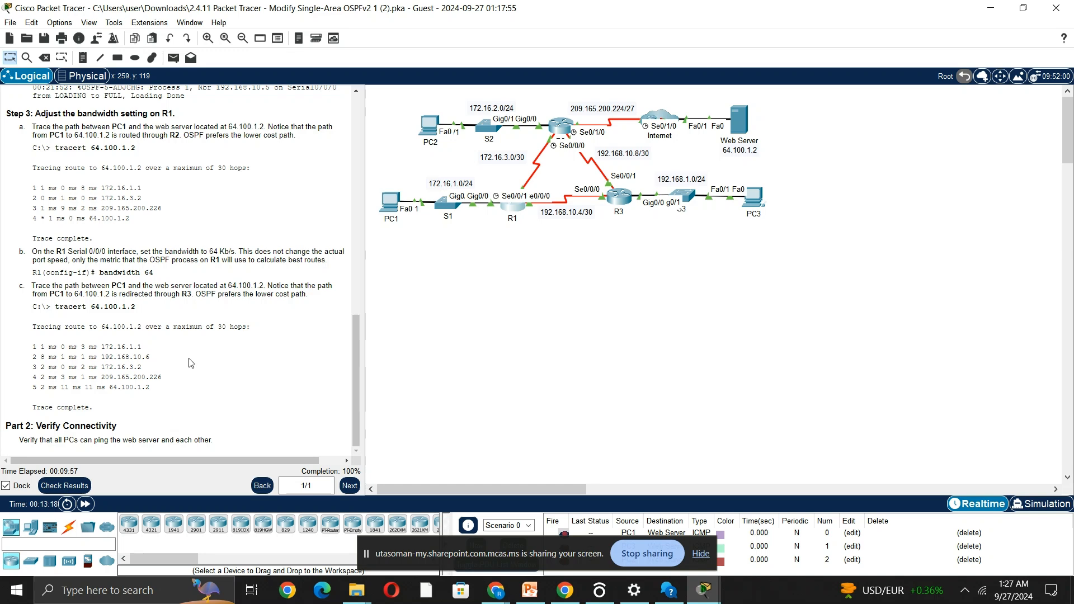
Trace the route from PC1 to the web server at 64.100.1.2 again and bring the full output into view.
{"action": "left_click", "coordinate": [389, 201]}
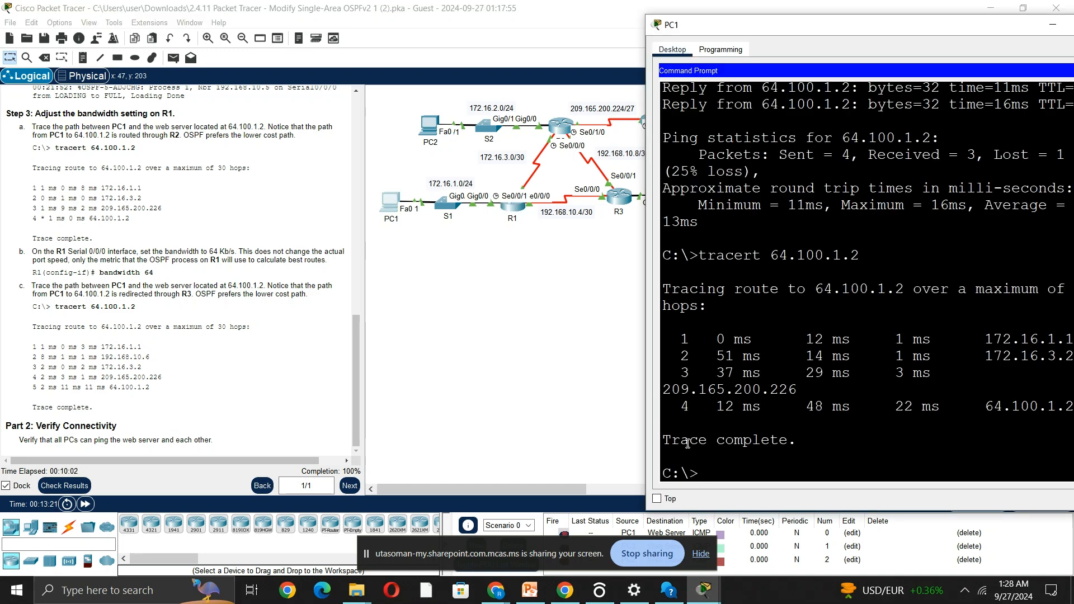
{"action": "key", "text": "Up"}
{"action": "key", "text": "Return"}
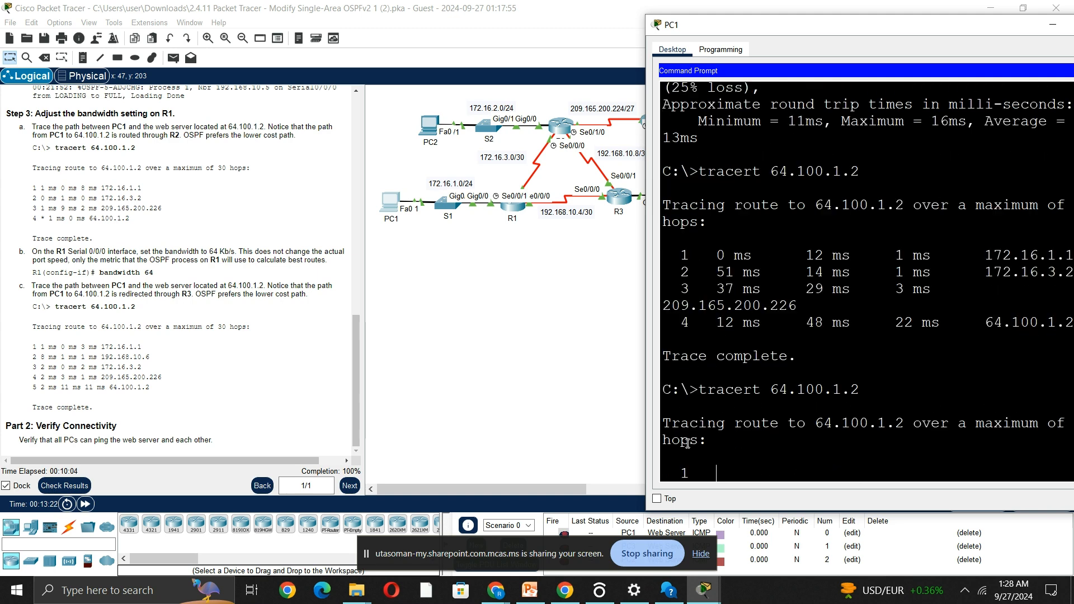
{"action": "left_click_drag", "start_coordinate": [899, 30], "coordinate": [767, 16]}
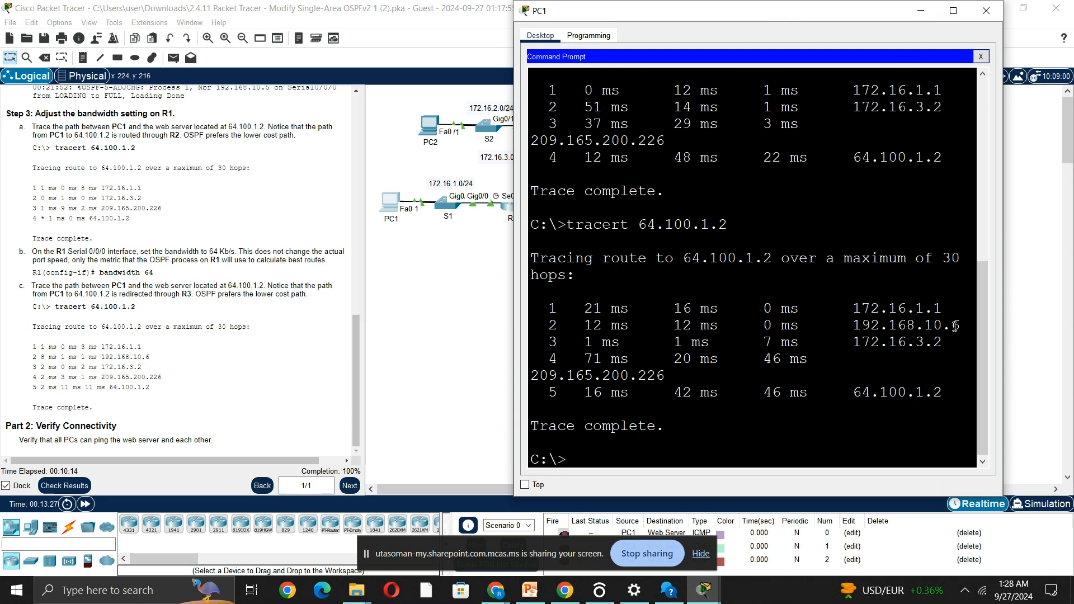
Find R3's S0/0/0 entry in the Addressing Table and highlight its IPv4 address.
{"action": "scroll", "coordinate": [278, 278], "scroll_direction": "up", "scroll_amount": 15}
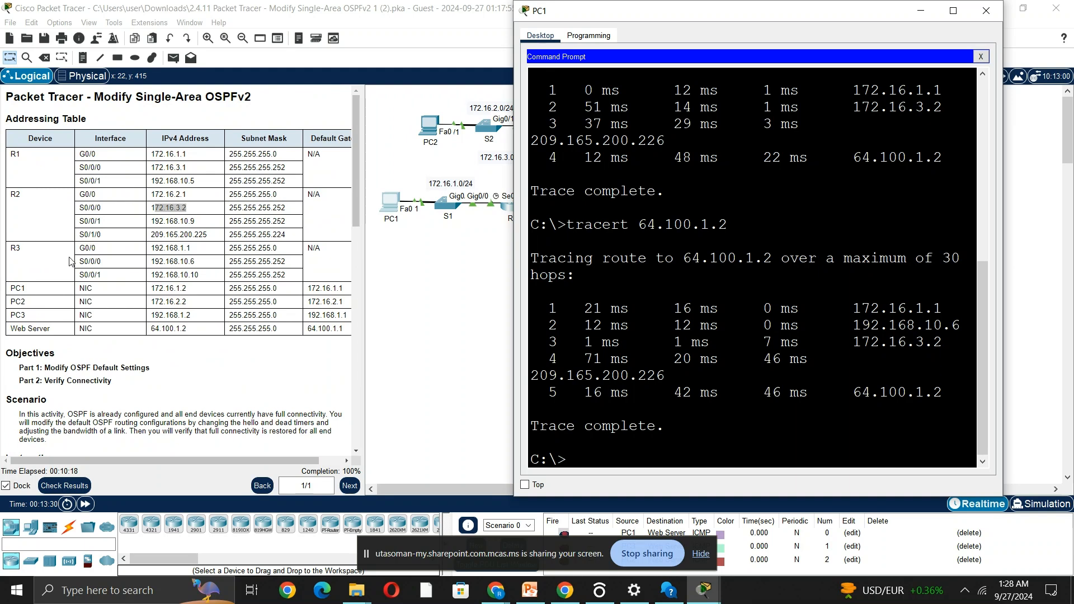
{"action": "left_click", "coordinate": [157, 261]}
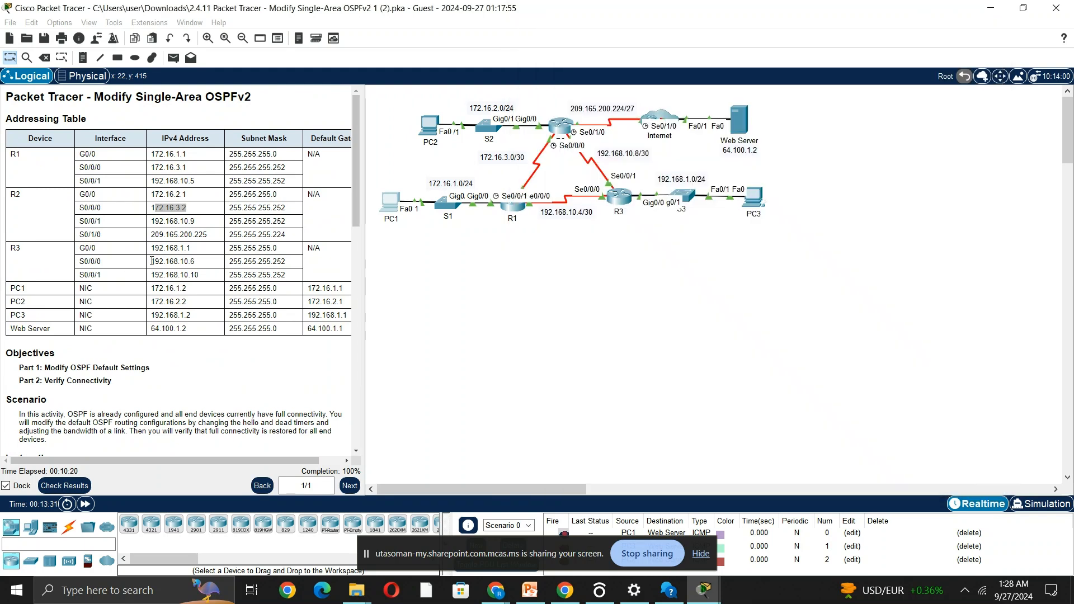
{"action": "left_click_drag", "start_coordinate": [152, 261], "coordinate": [195, 262]}
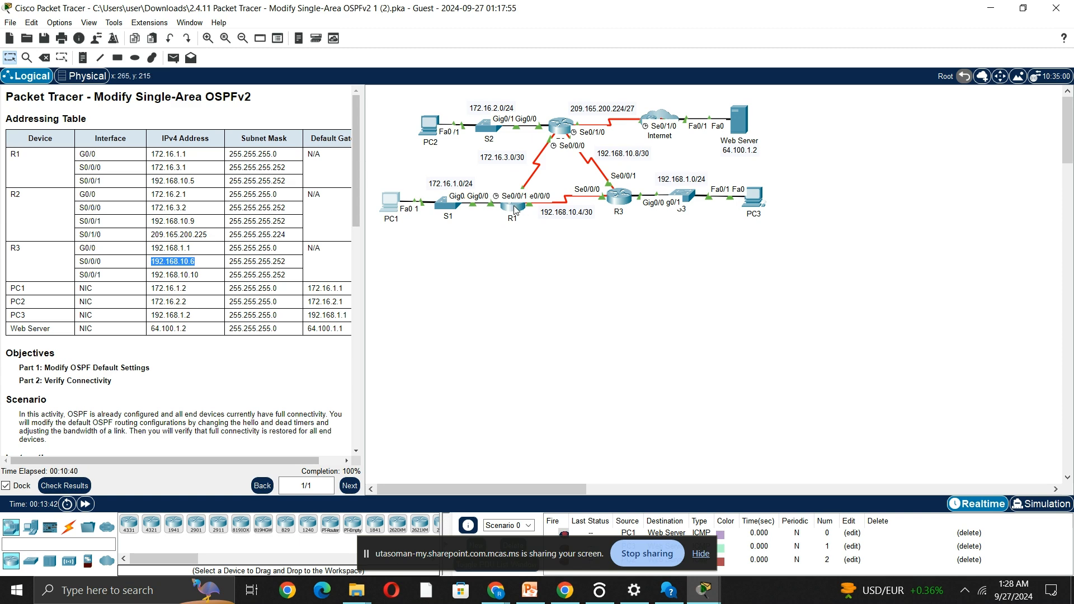
Show the OSPF details of interface se0/0/1 on R1.
{"action": "mouse_move", "coordinate": [515, 209]}
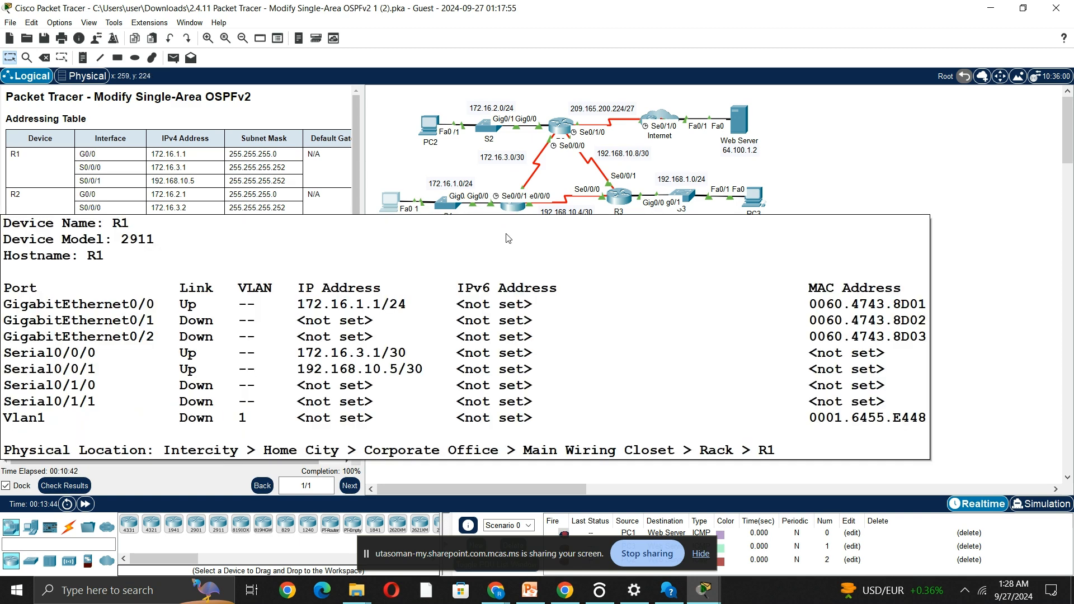
{"action": "left_click", "coordinate": [524, 211]}
{"action": "scroll", "coordinate": [606, 429], "scroll_direction": "down", "scroll_amount": 4}
{"action": "scroll", "coordinate": [606, 429], "scroll_direction": "down", "scroll_amount": 6}
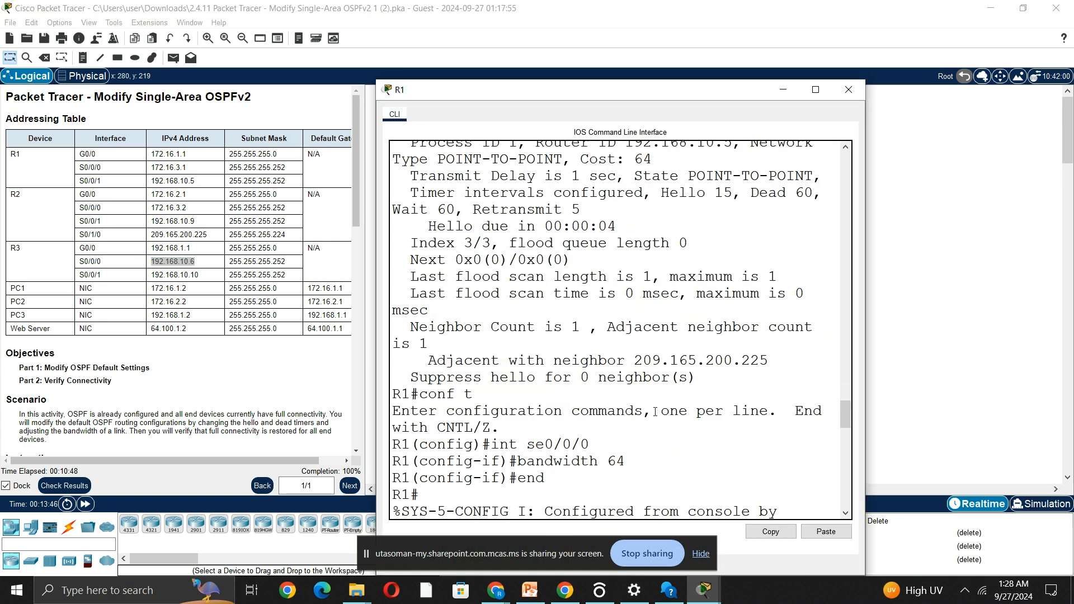
{"action": "scroll", "coordinate": [657, 411], "scroll_direction": "down", "scroll_amount": 8}
{"action": "type", "text": "sh ip "}
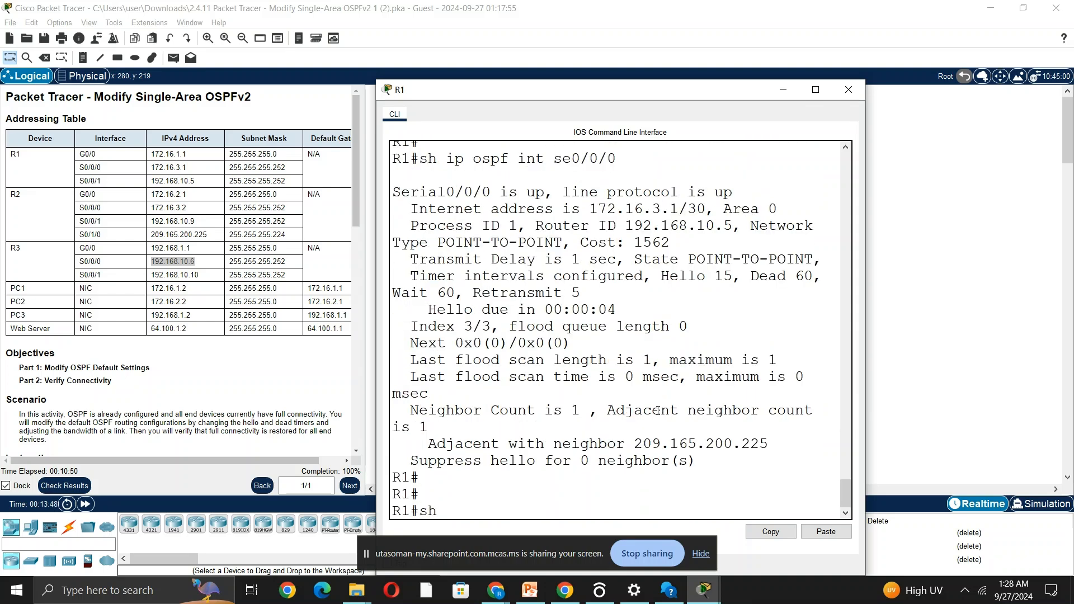
{"action": "type", "text": "ospf "}
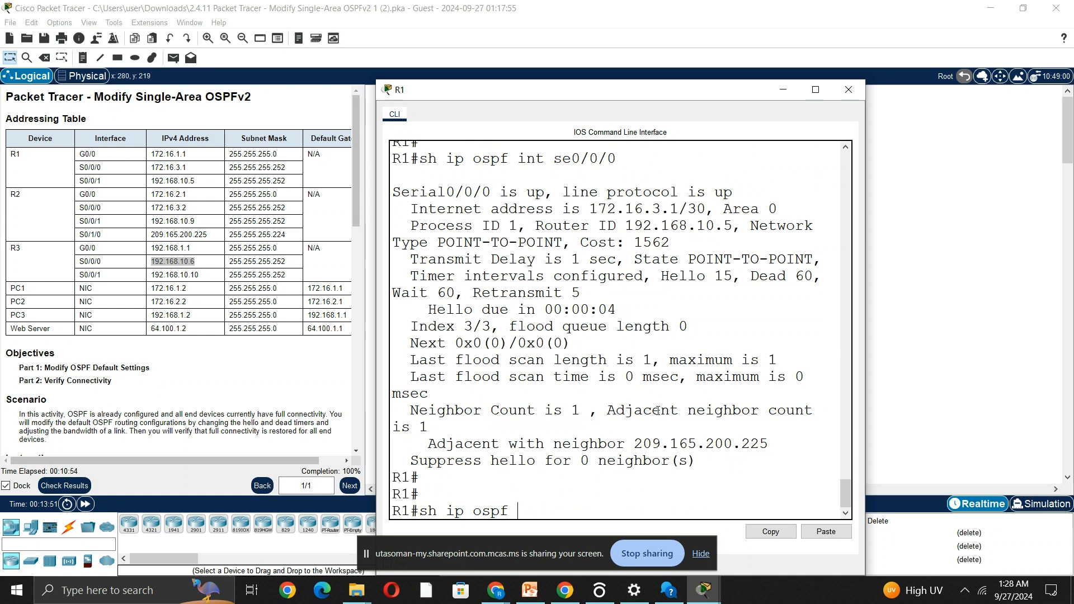
{"action": "type", "text": "int se0/0/1"}
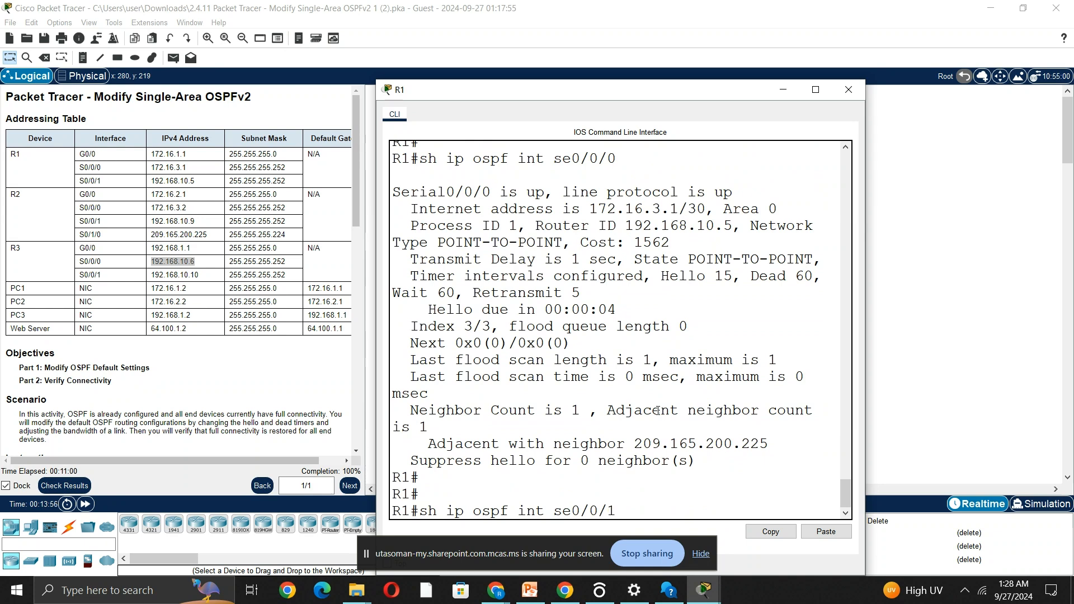
{"action": "key", "text": "Return"}
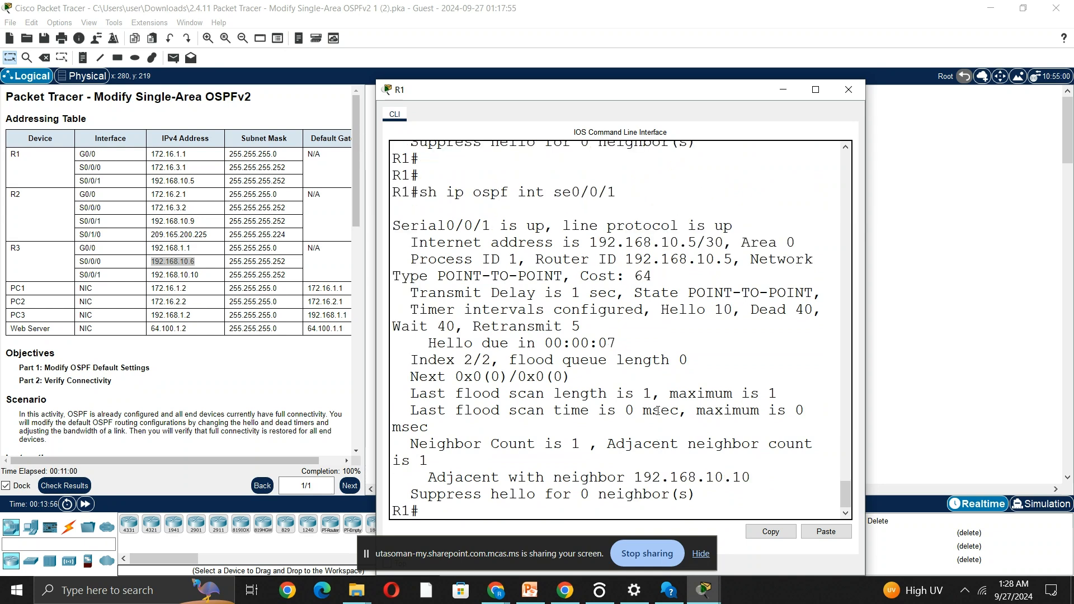
Highlight the OSPF cost of se0/0/1 in R1's maximized console and compare it with the earlier se0/0/0 outputs.
{"action": "left_click", "coordinate": [814, 89]}
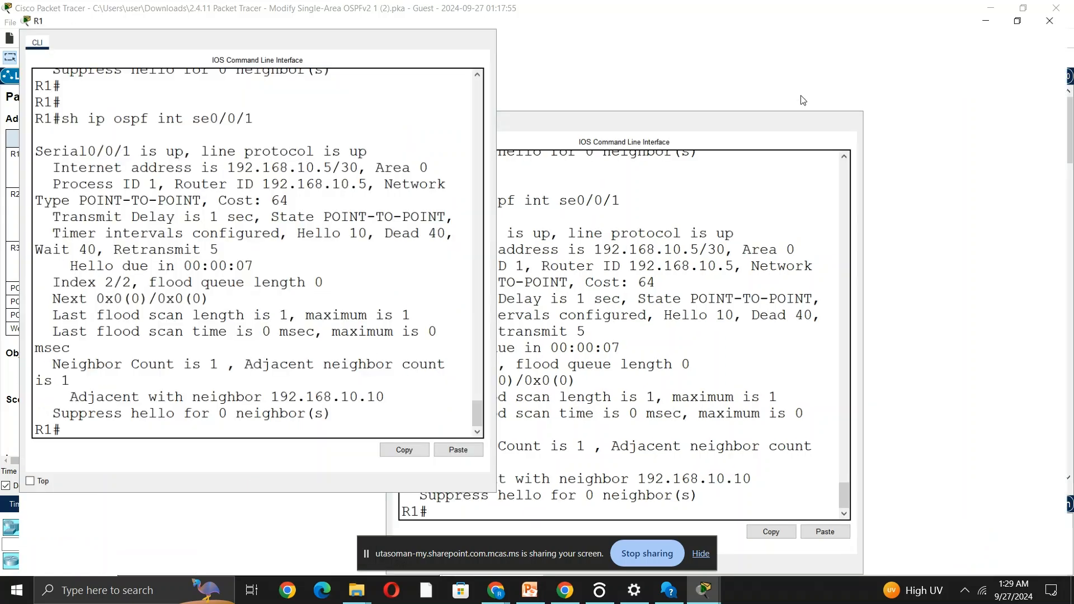
{"action": "left_click_drag", "start_coordinate": [691, 326], "coordinate": [710, 325]}
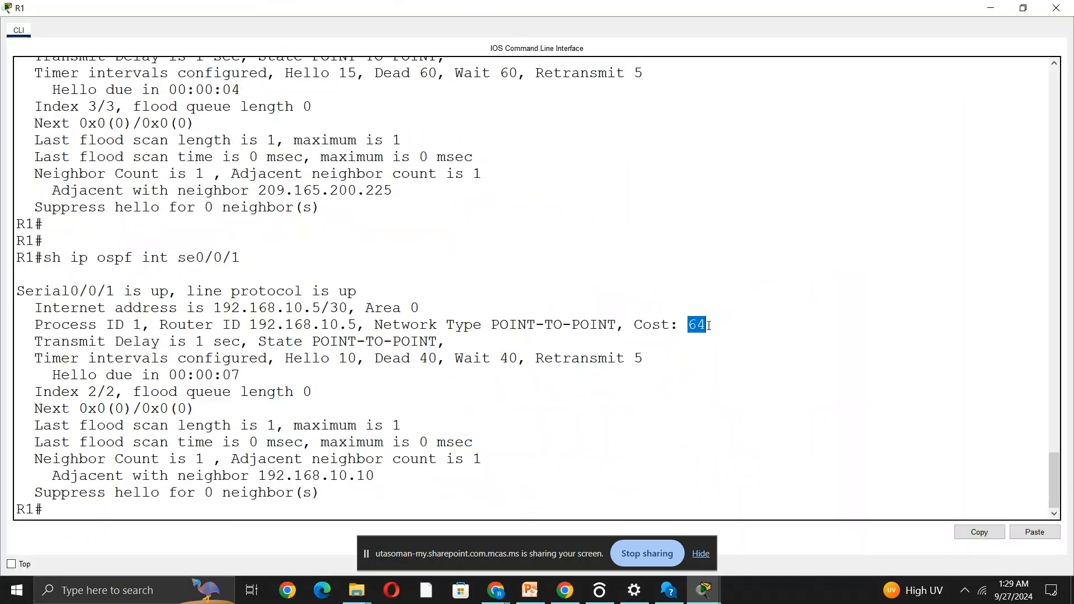
{"action": "scroll", "coordinate": [600, 230], "scroll_direction": "up", "scroll_amount": 9}
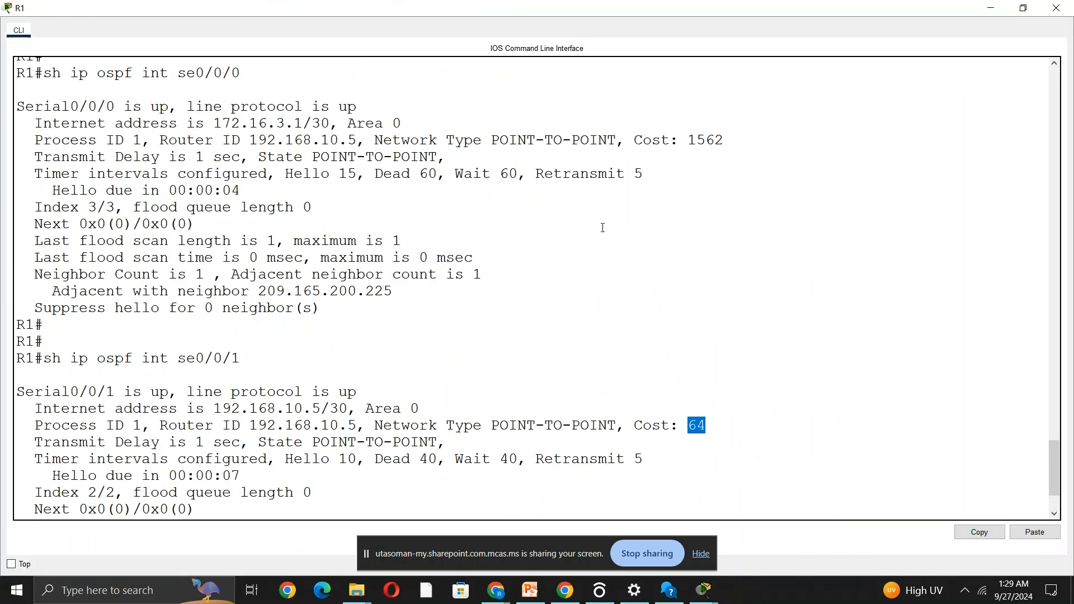
{"action": "scroll", "coordinate": [601, 231], "scroll_direction": "up", "scroll_amount": 2}
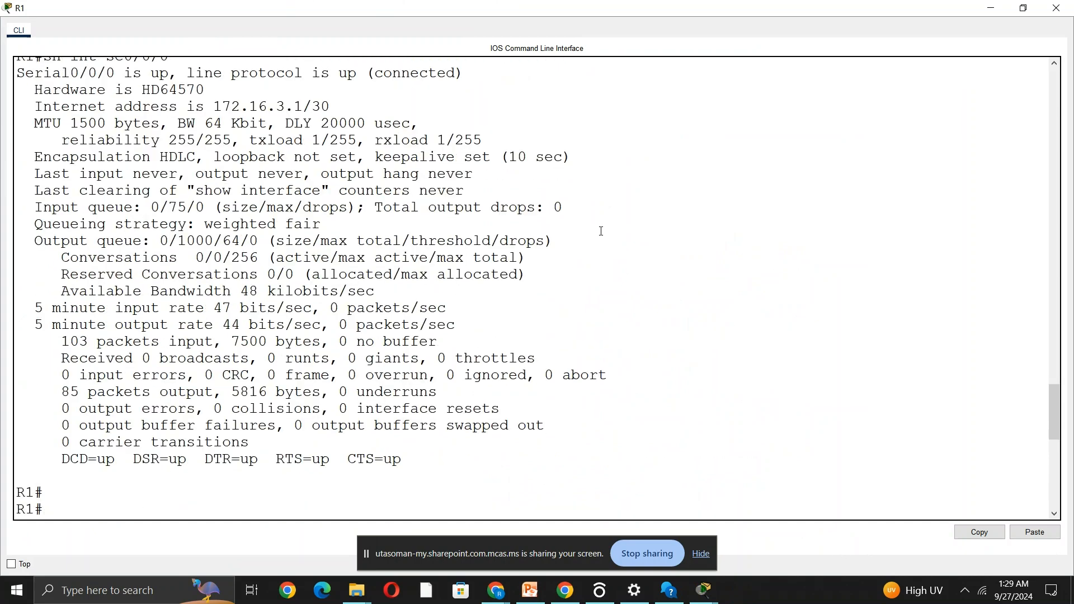
{"action": "scroll", "coordinate": [491, 255], "scroll_direction": "up", "scroll_amount": 2}
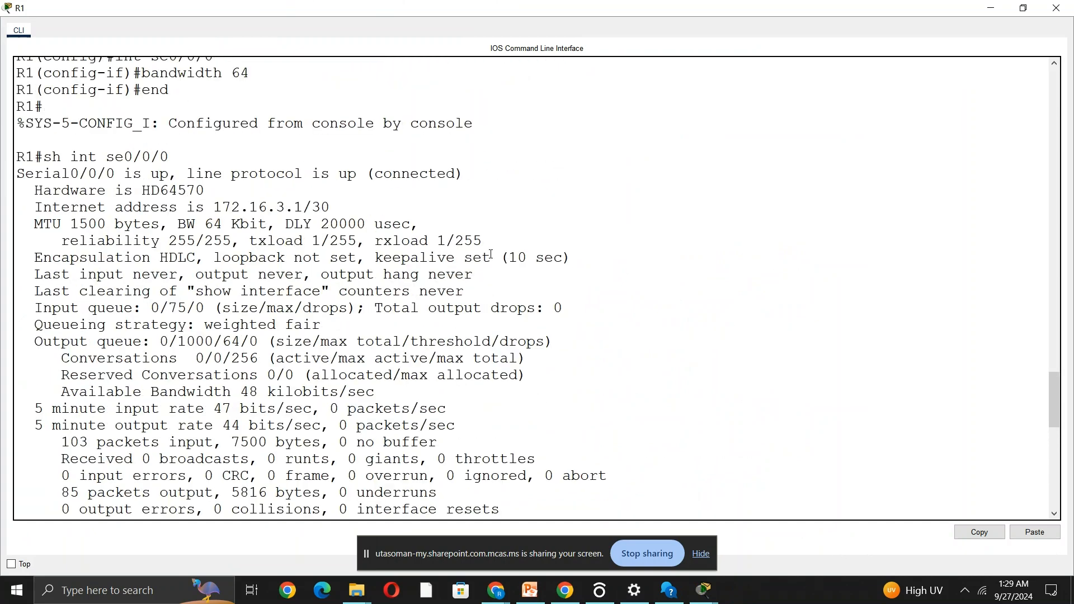
{"action": "scroll", "coordinate": [491, 254], "scroll_direction": "up", "scroll_amount": 6}
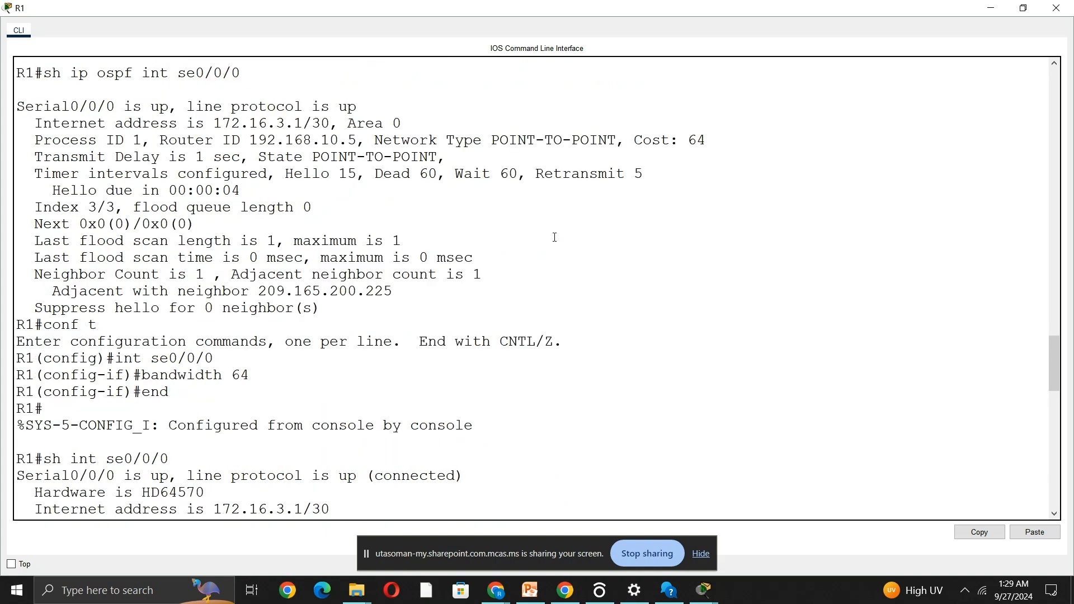
{"action": "scroll", "coordinate": [552, 238], "scroll_direction": "up", "scroll_amount": 12}
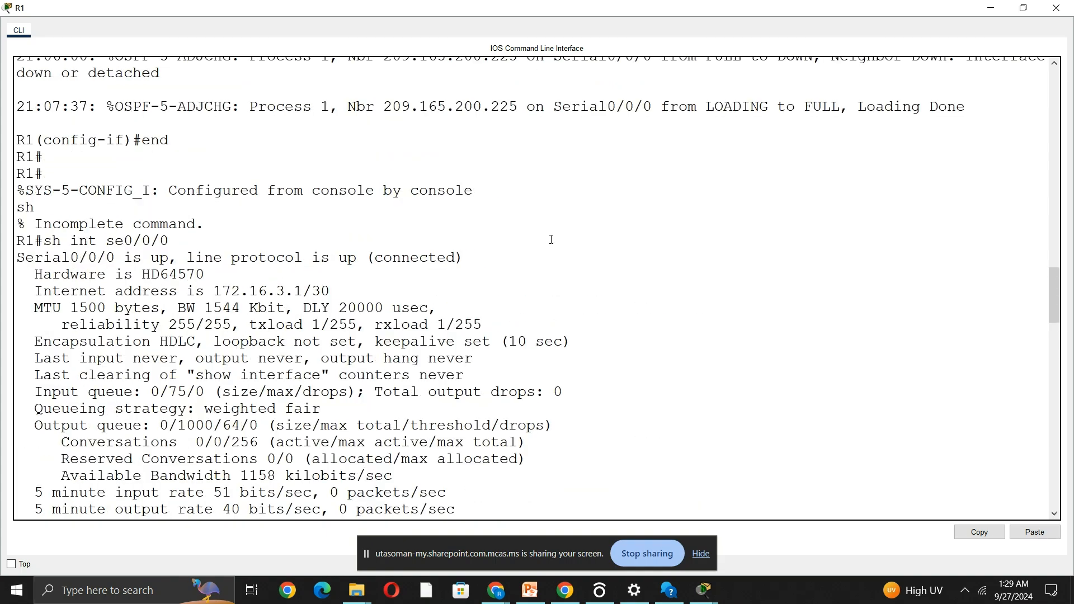
{"action": "scroll", "coordinate": [551, 240], "scroll_direction": "up", "scroll_amount": 7}
{"action": "scroll", "coordinate": [551, 240], "scroll_direction": "down", "scroll_amount": 20}
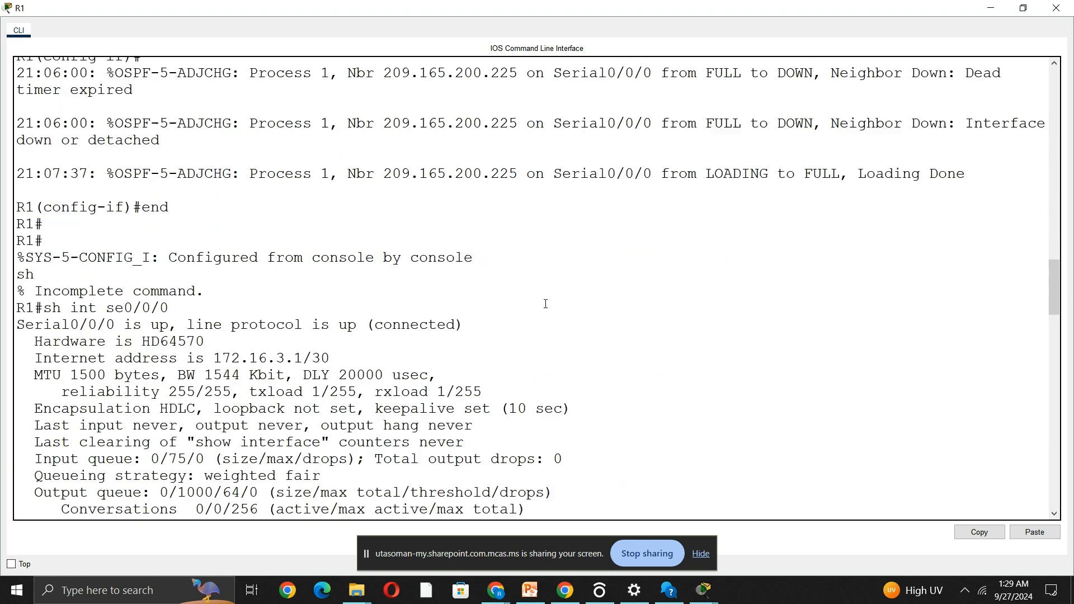
{"action": "scroll", "coordinate": [527, 363], "scroll_direction": "down", "scroll_amount": 15}
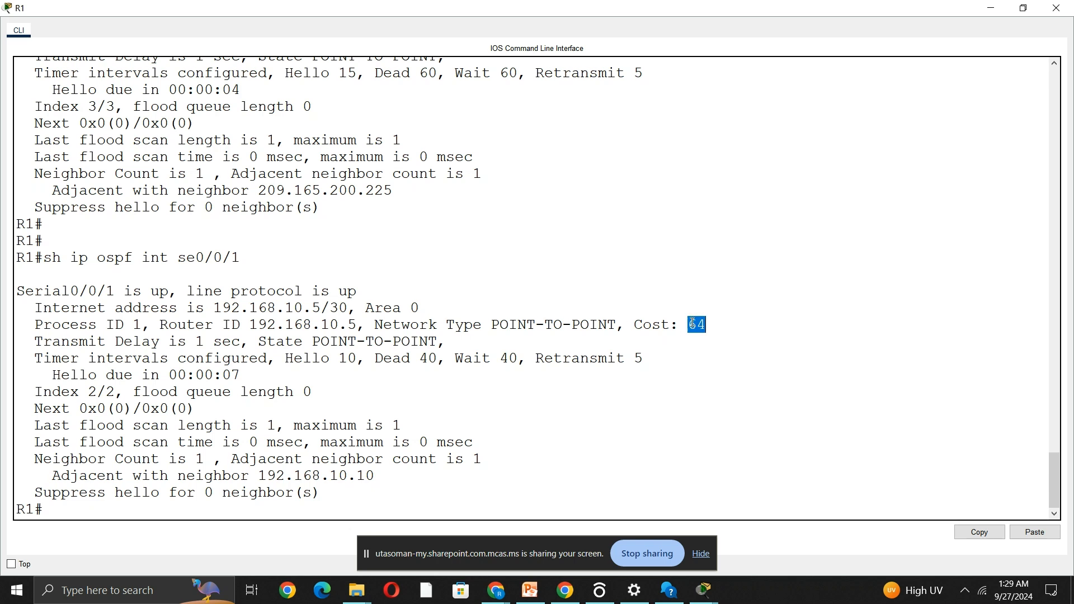
Show the OSPF details of interface se0/0/0 on R1 once more and minimize the console.
{"action": "left_click", "coordinate": [150, 507]}
{"action": "type", "text": "sh ip ospf i"}
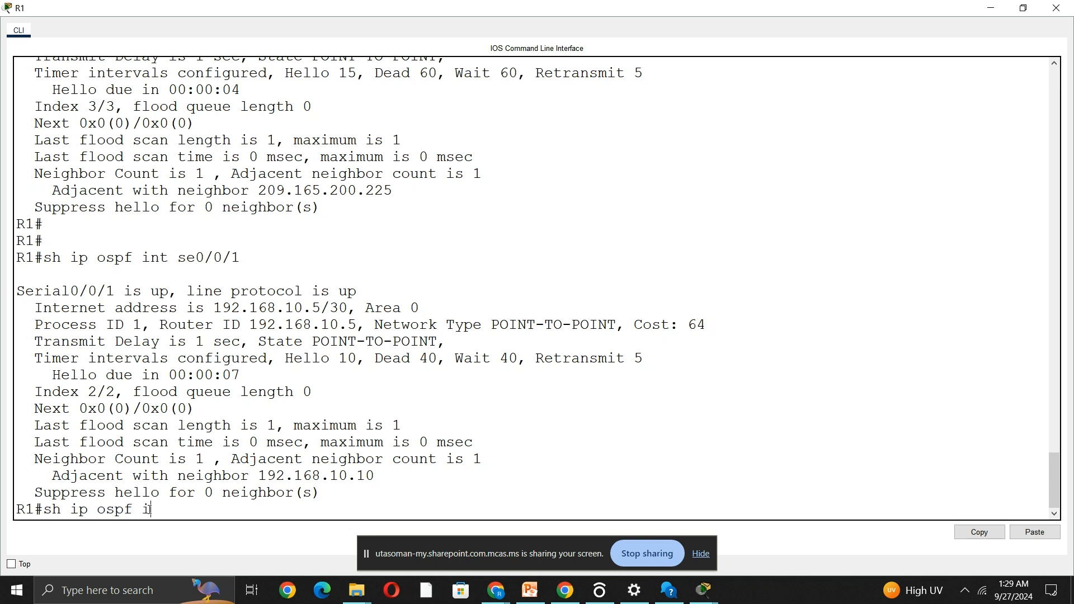
{"action": "type", "text": "nt se0/0/0"}
{"action": "key", "text": "Return"}
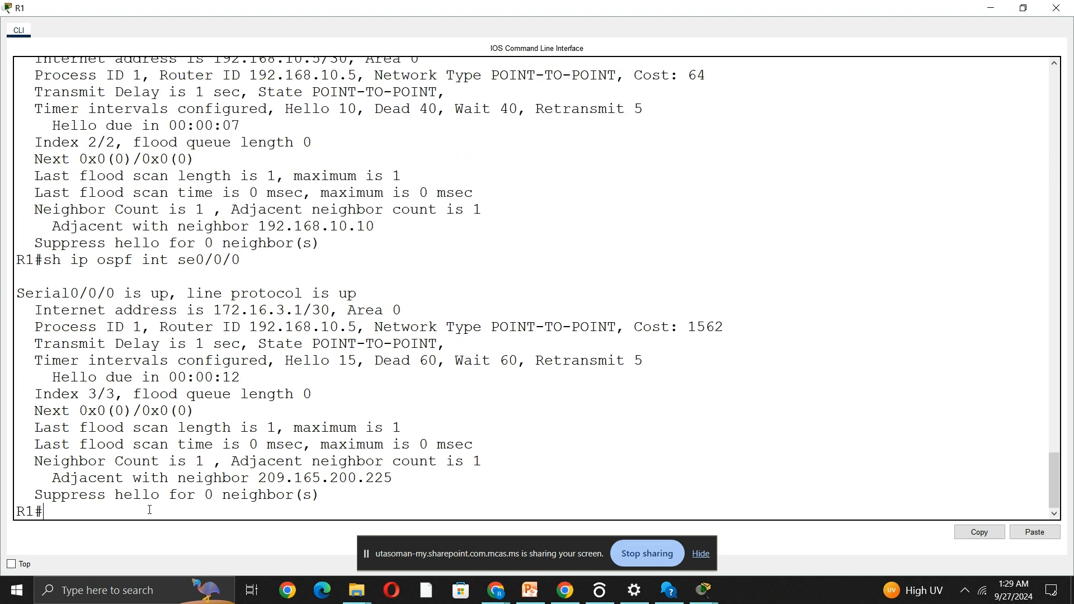
{"action": "left_click", "coordinate": [991, 8]}
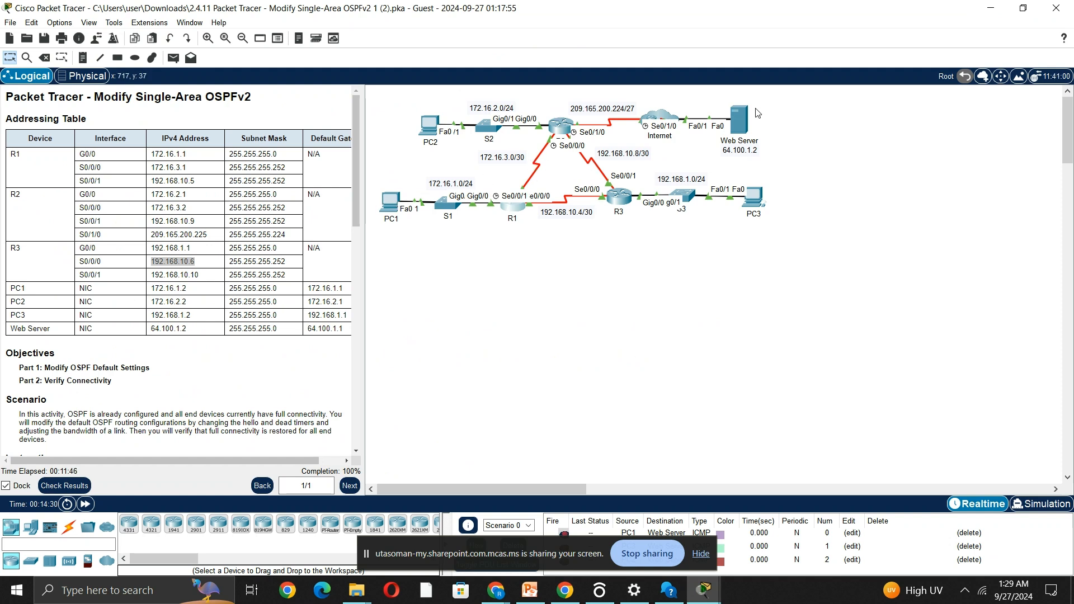
Go to the end of the instructions at Part 2: Verify Connectivity, and switch to Chrome.
{"action": "scroll", "coordinate": [244, 363], "scroll_direction": "down", "scroll_amount": 10}
{"action": "scroll", "coordinate": [245, 362], "scroll_direction": "down", "scroll_amount": 5}
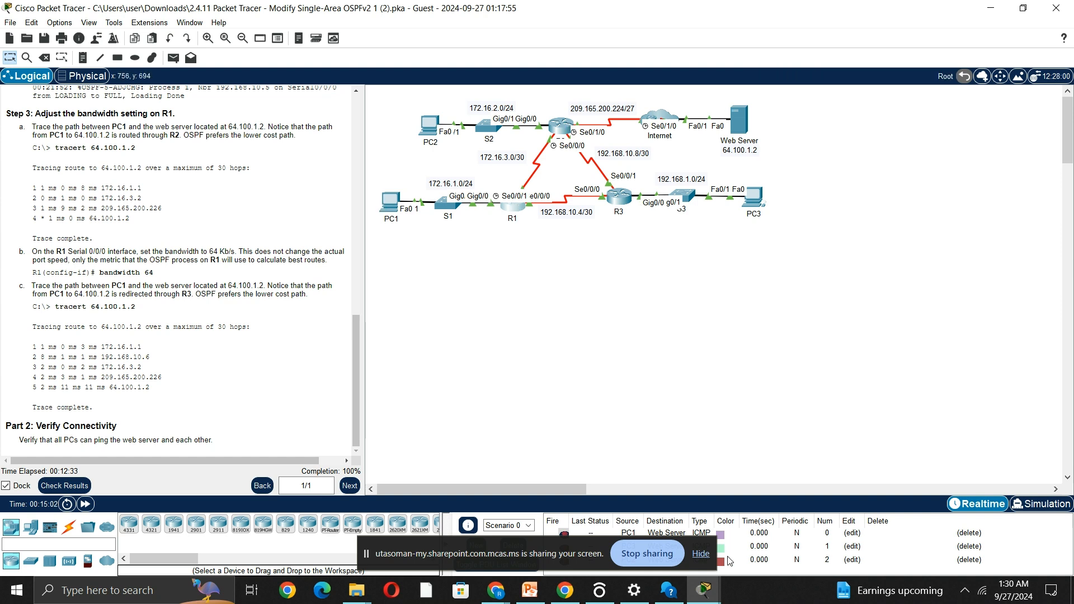
{"action": "left_click", "coordinate": [494, 591]}
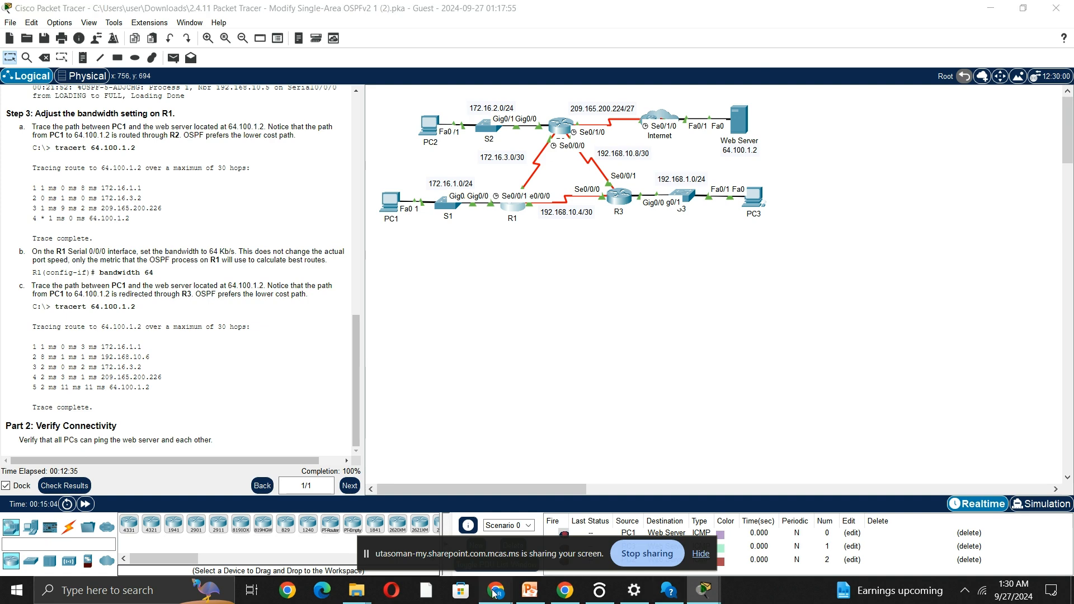